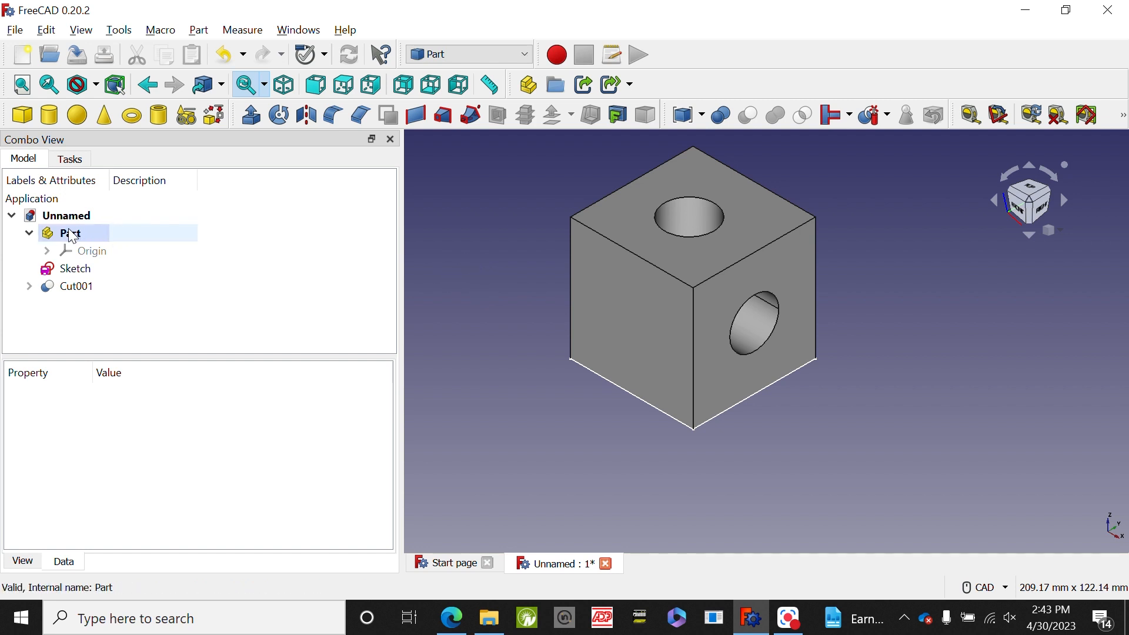
left_click(462, 54)
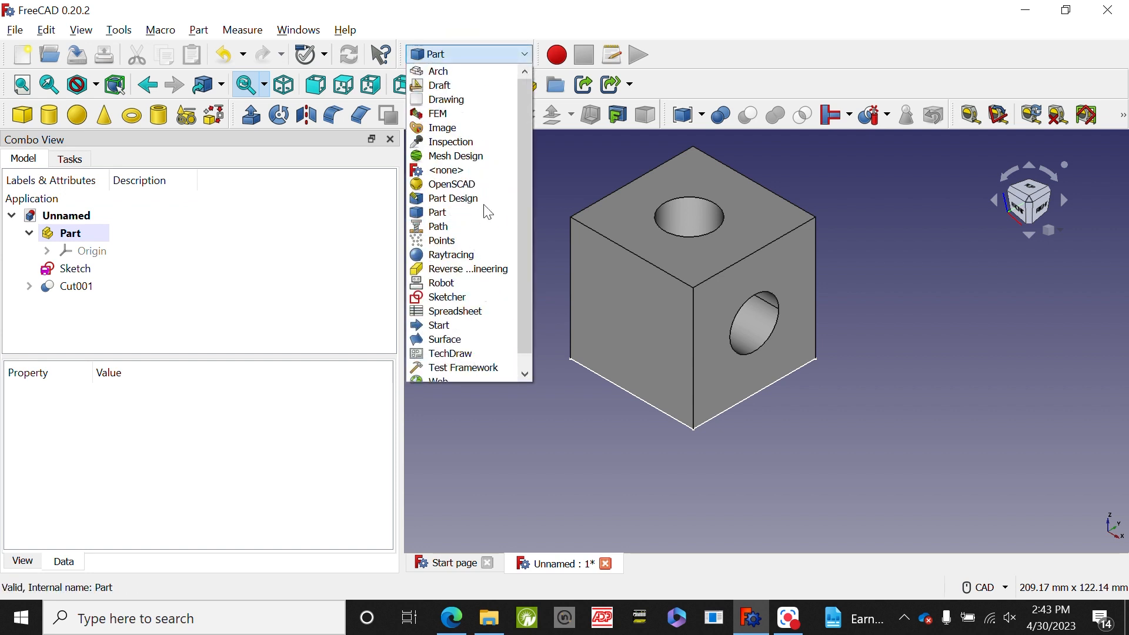
scroll(516, 109, "down", 1)
scroll(516, 106, "up", 1)
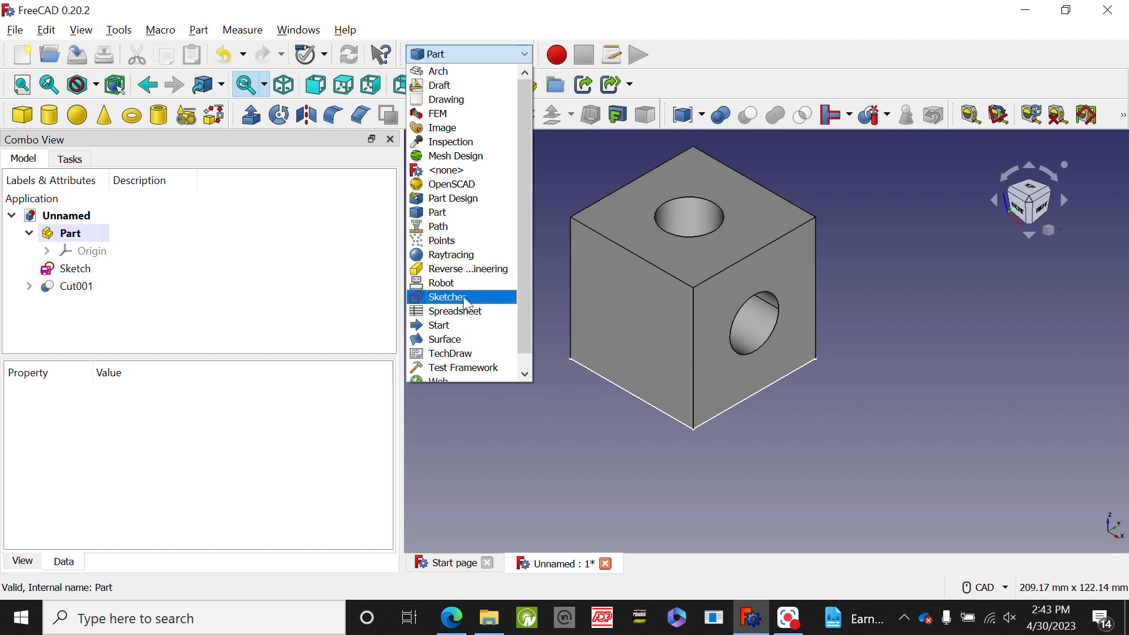
left_click(307, 227)
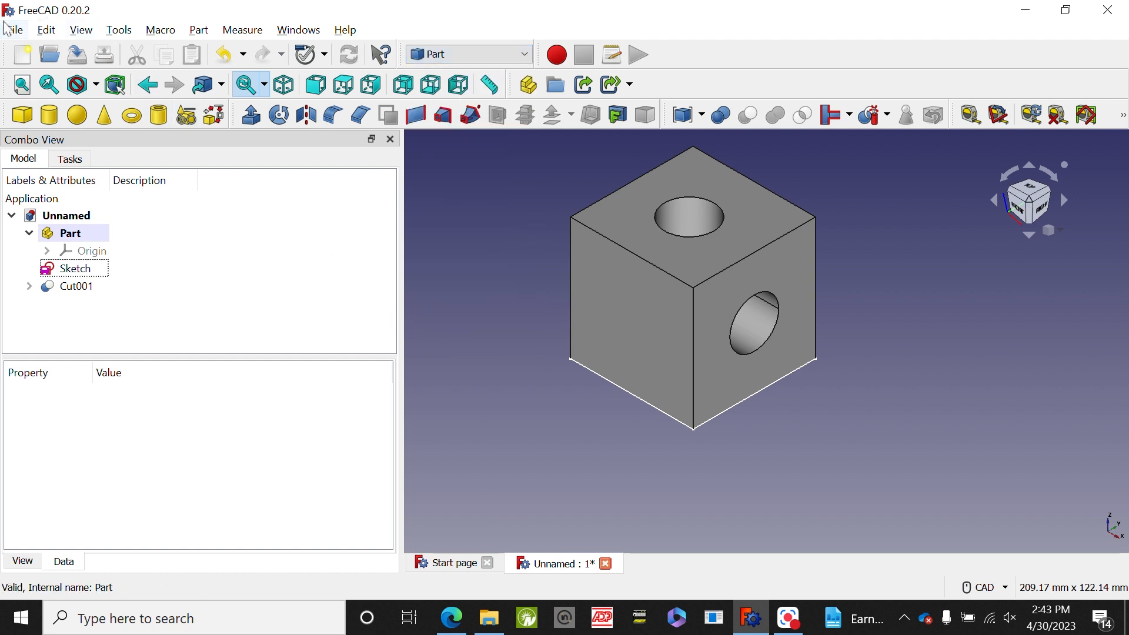
Create a new empty document and close the old document containing the cube with holes, discarding its unsaved changes.
left_click(24, 55)
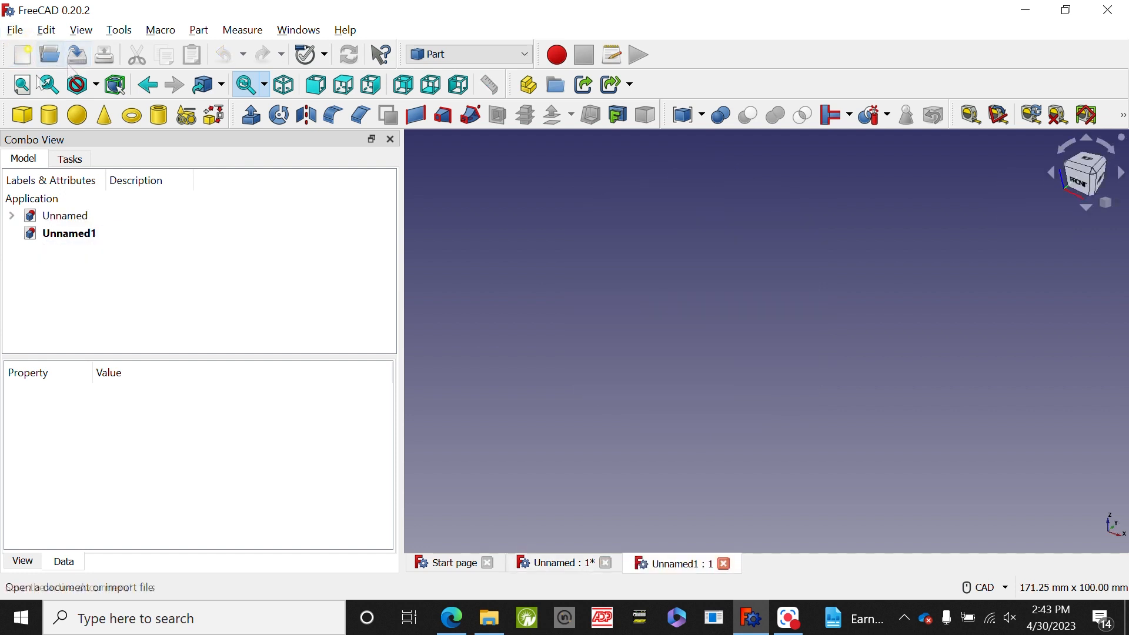
right_click(82, 222)
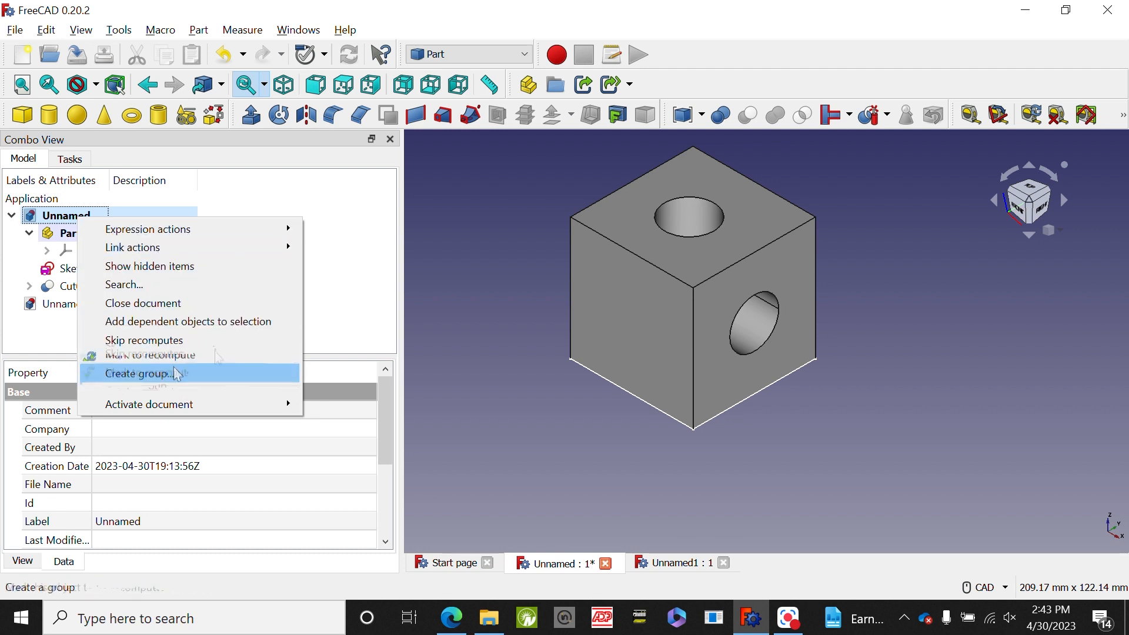
left_click(362, 200)
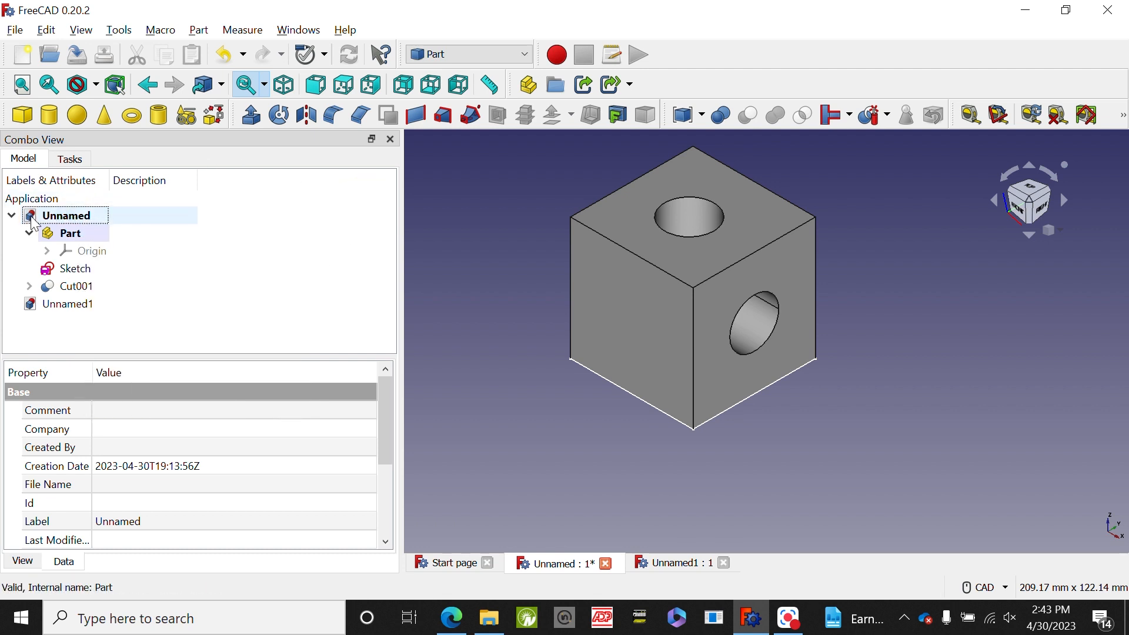
left_click(12, 215)
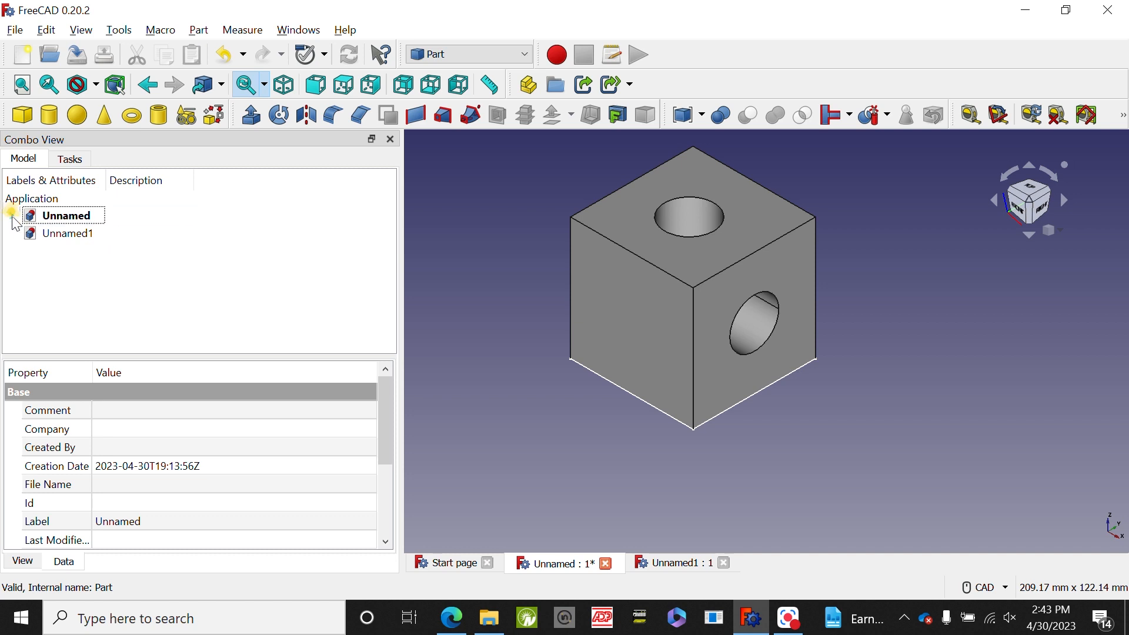
left_click(605, 563)
left_click(660, 343)
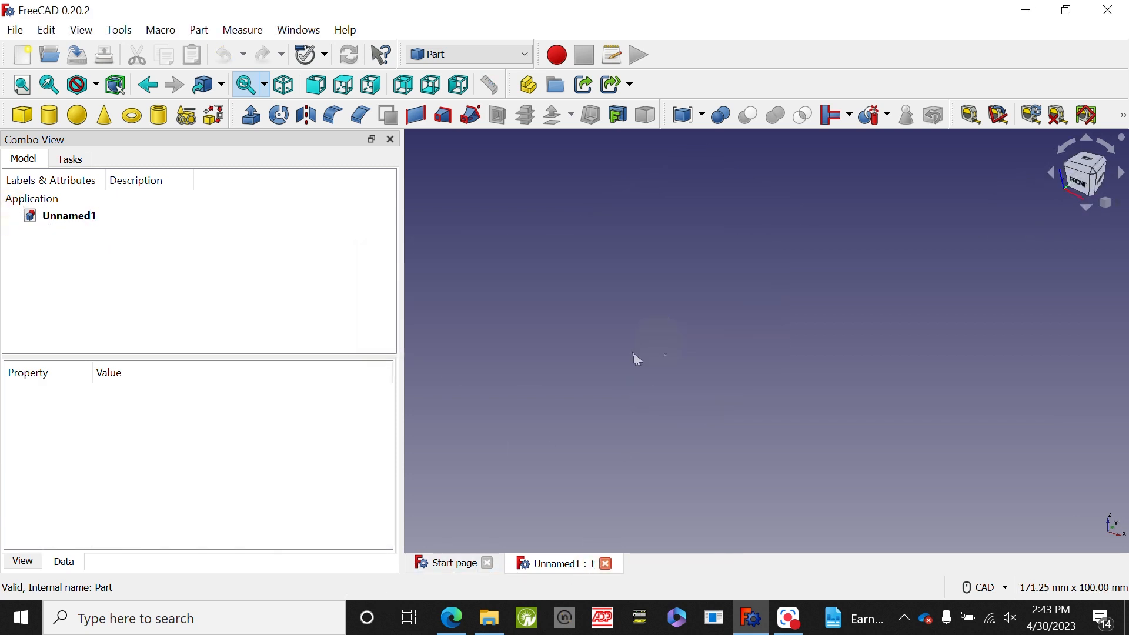
Switch to the Sketcher workbench and create a new sketch on the XY-Plane with 0.00 mm offset.
left_click(467, 59)
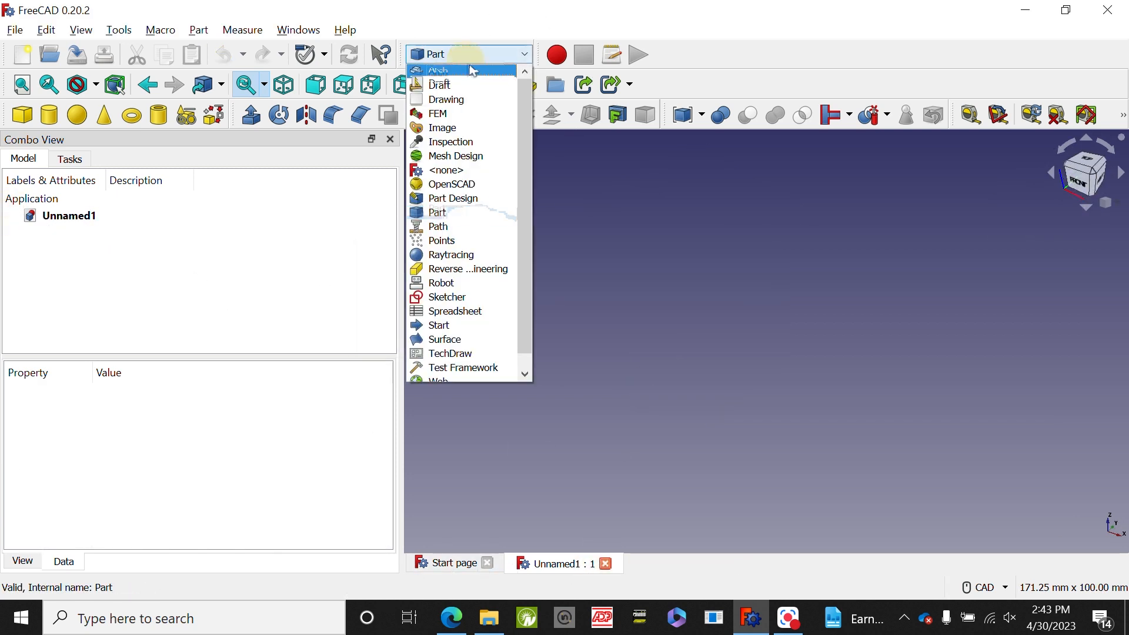
left_click(468, 297)
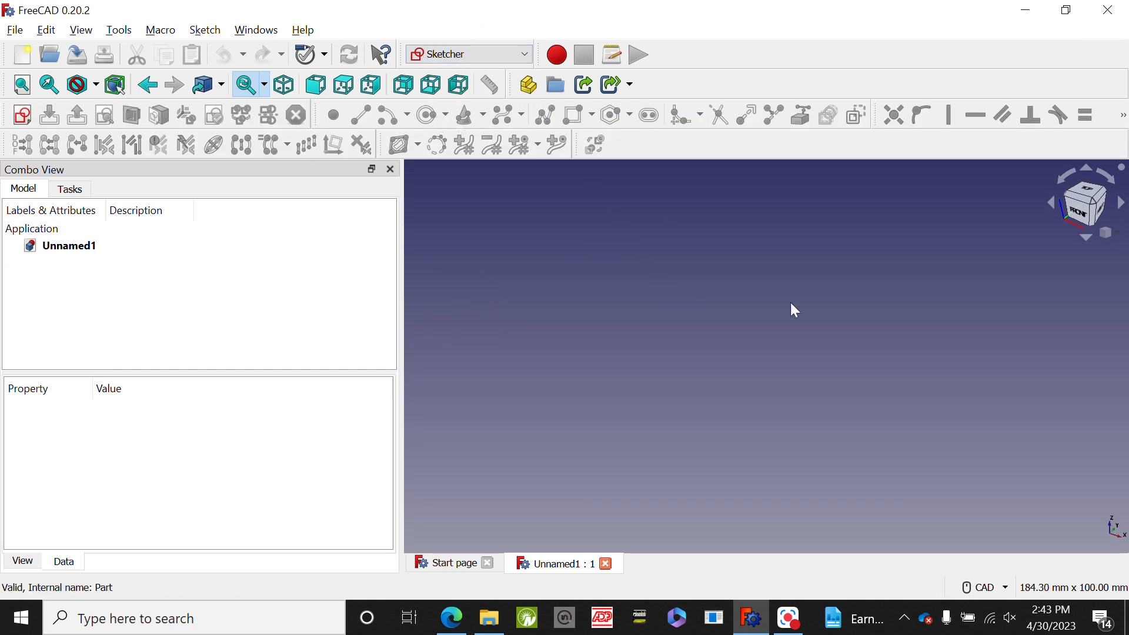
left_click(26, 118)
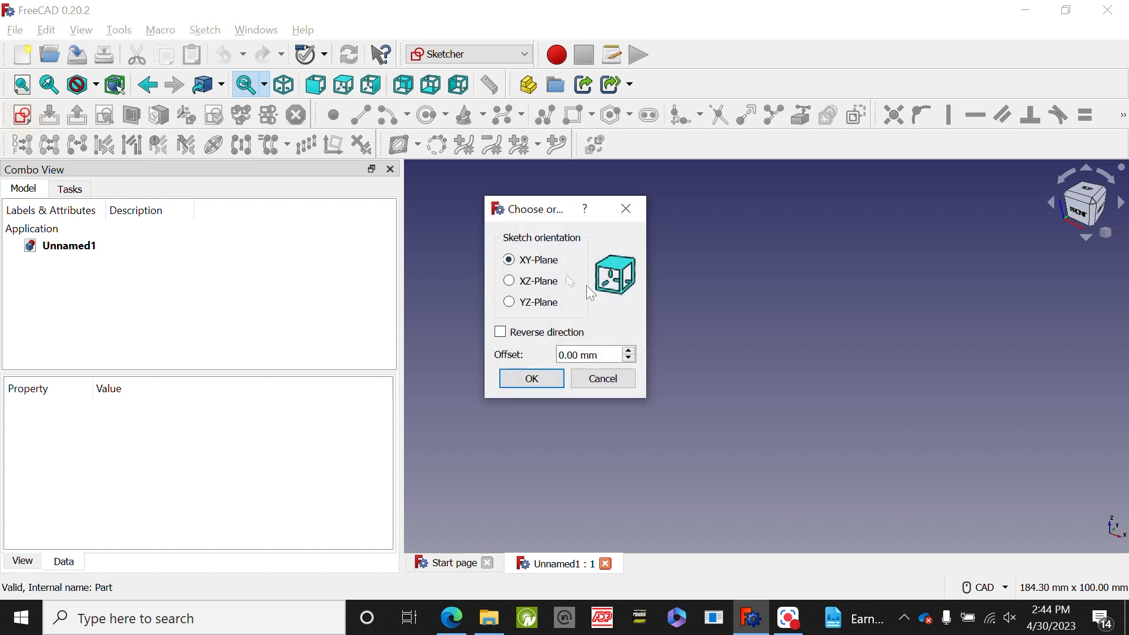
left_click(532, 379)
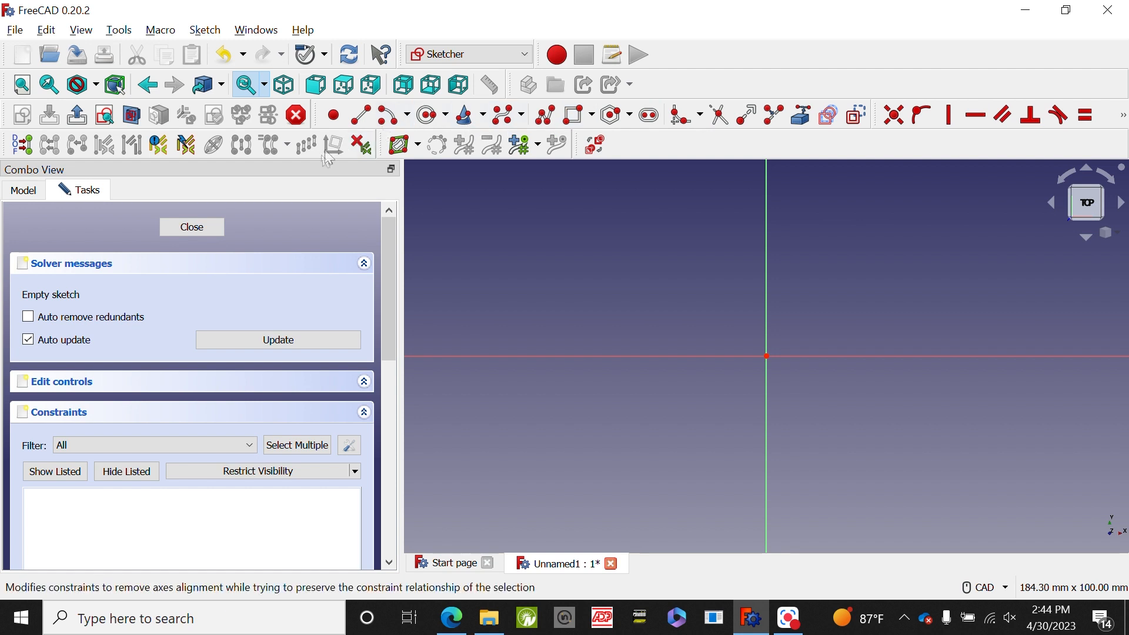
Sketch a rectangle about 39 mm wide and 31.5 mm high, above the horizontal axis and clear of the origin.
right_click(536, 270)
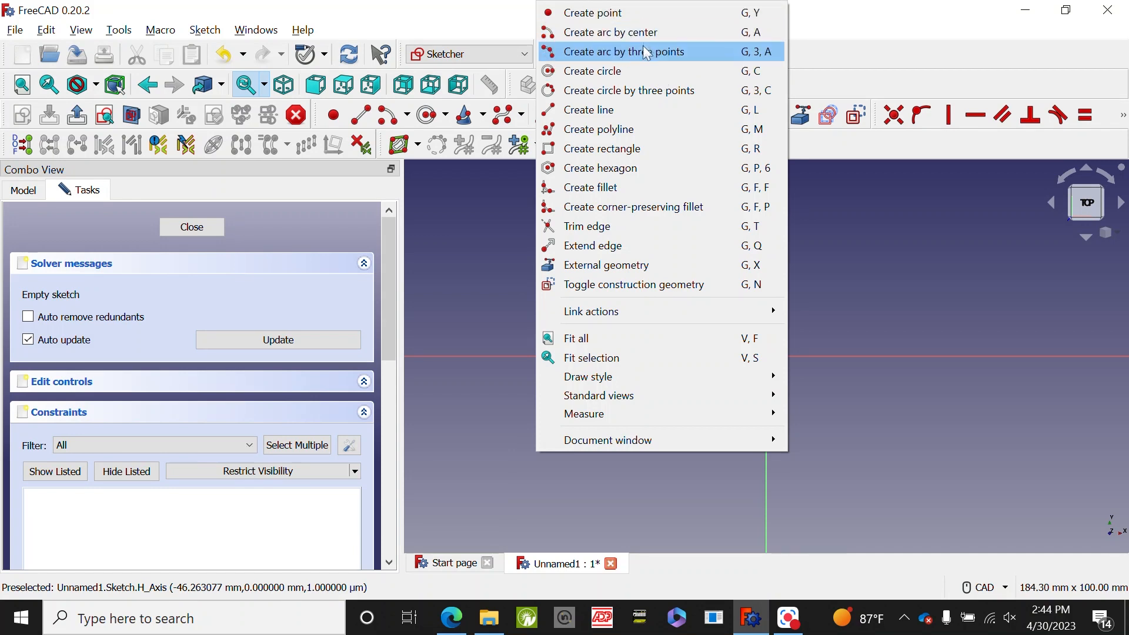
left_click(629, 149)
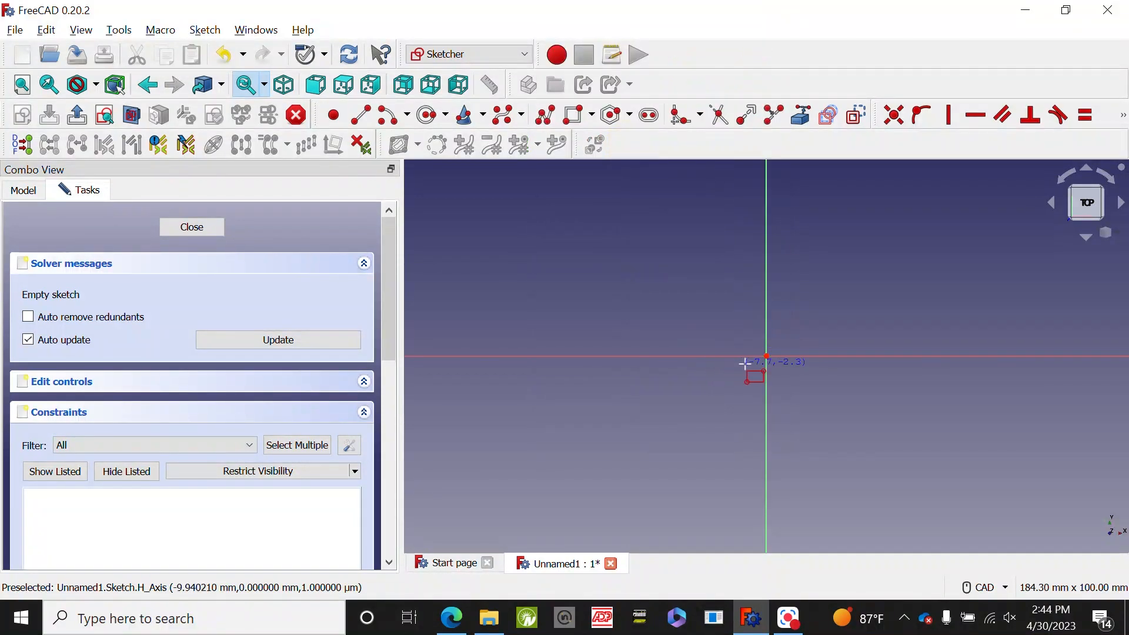
left_click(807, 320)
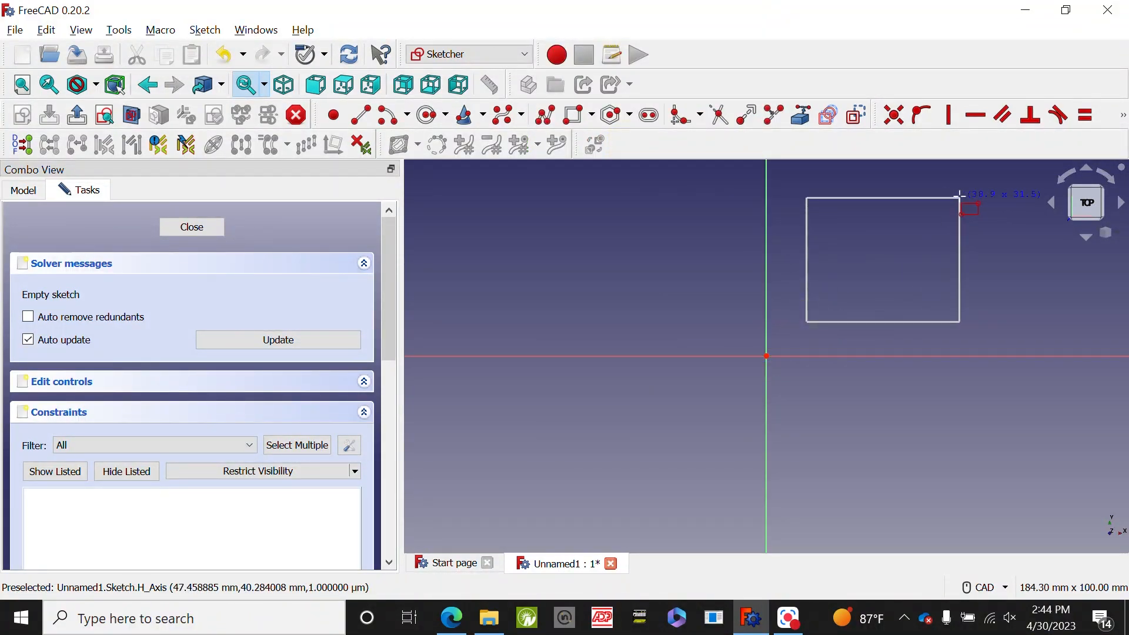
left_click(960, 197)
right_click(669, 297)
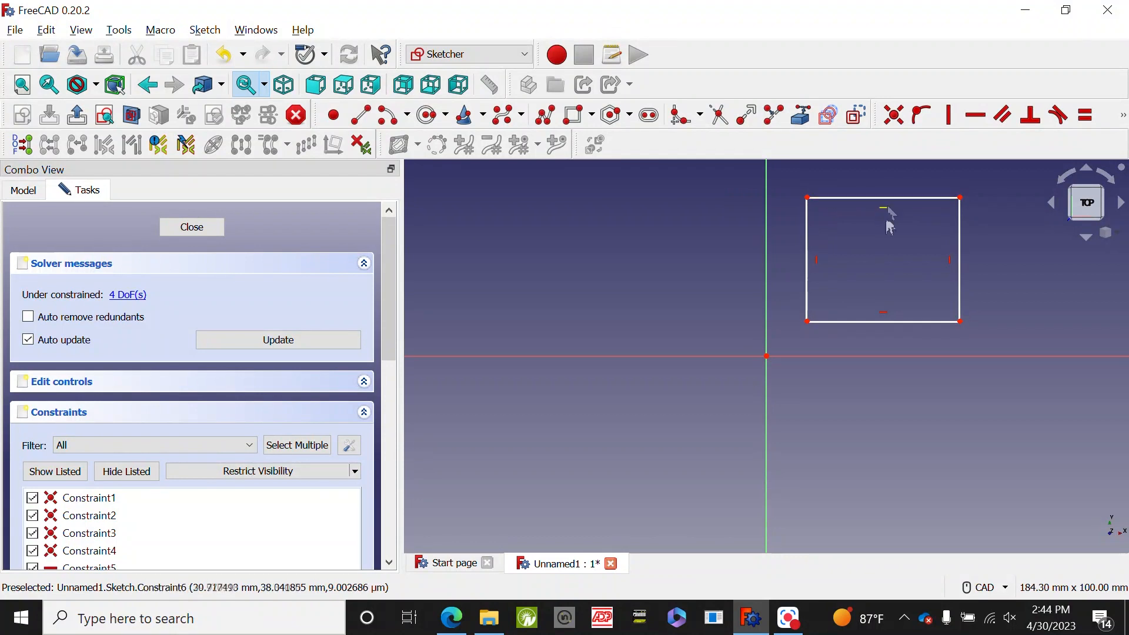
Move the rectangle's upper and right edges to try out how freely the unconstrained shape can change.
scroll(685, 421, "down", 1)
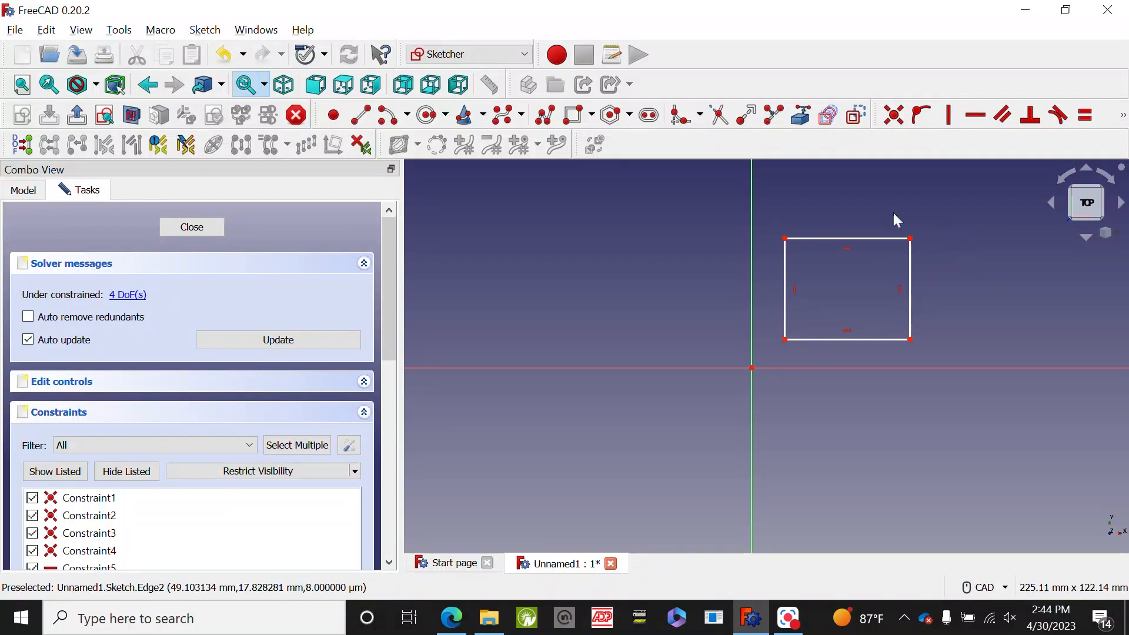
mouse_move(866, 240)
left_mouse_down()
mouse_move(923, 224)
mouse_move(908, 249)
mouse_move(723, 310)
mouse_move(660, 219)
mouse_move(869, 245)
mouse_move(894, 232)
mouse_move(904, 286)
mouse_move(902, 235)
left_mouse_up()
mouse_move(945, 283)
left_mouse_down()
mouse_move(932, 284)
mouse_move(964, 277)
left_mouse_up()
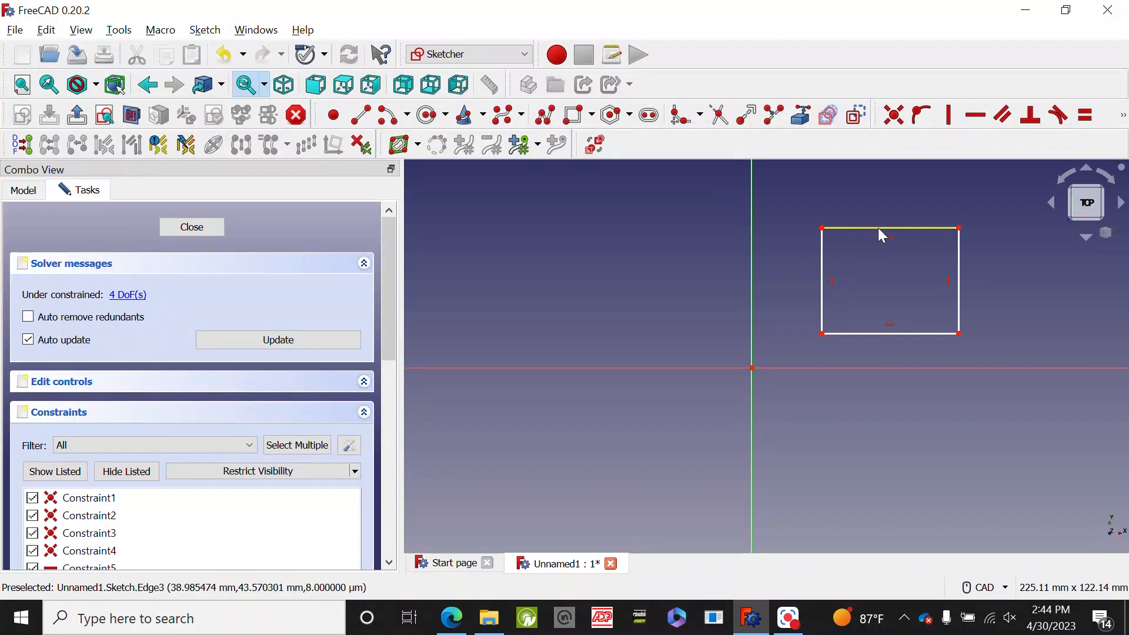
left_click_drag(880, 229, 919, 225)
left_click_drag(993, 289, 965, 273)
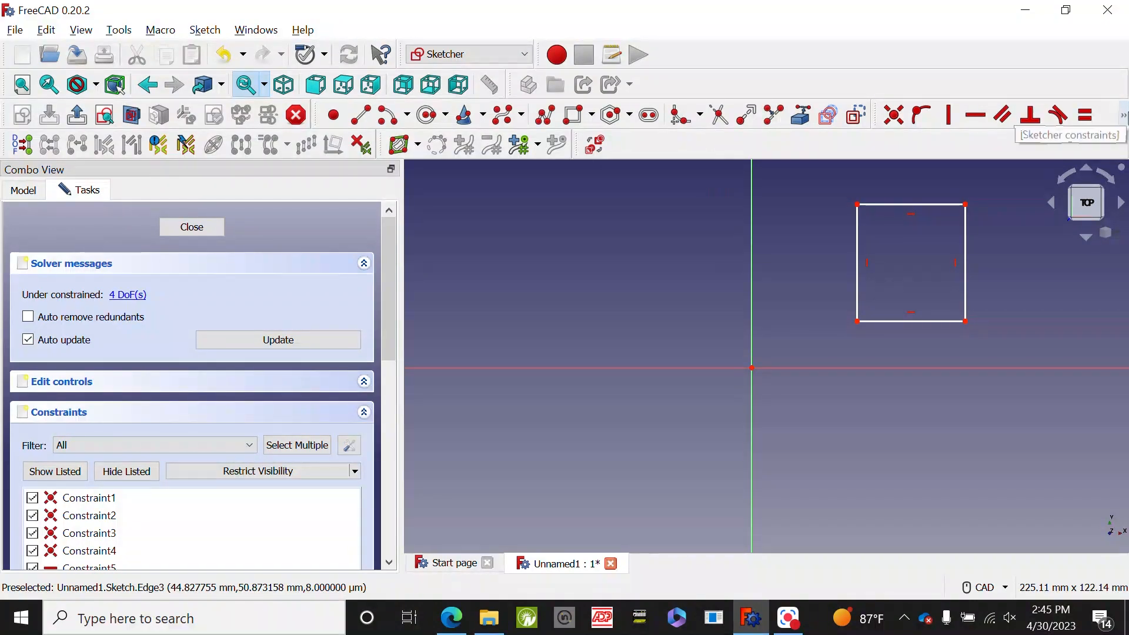
Constrain the vertical distance between the rectangle's lower-left corner and the origin to 0 mm.
left_click(1124, 115)
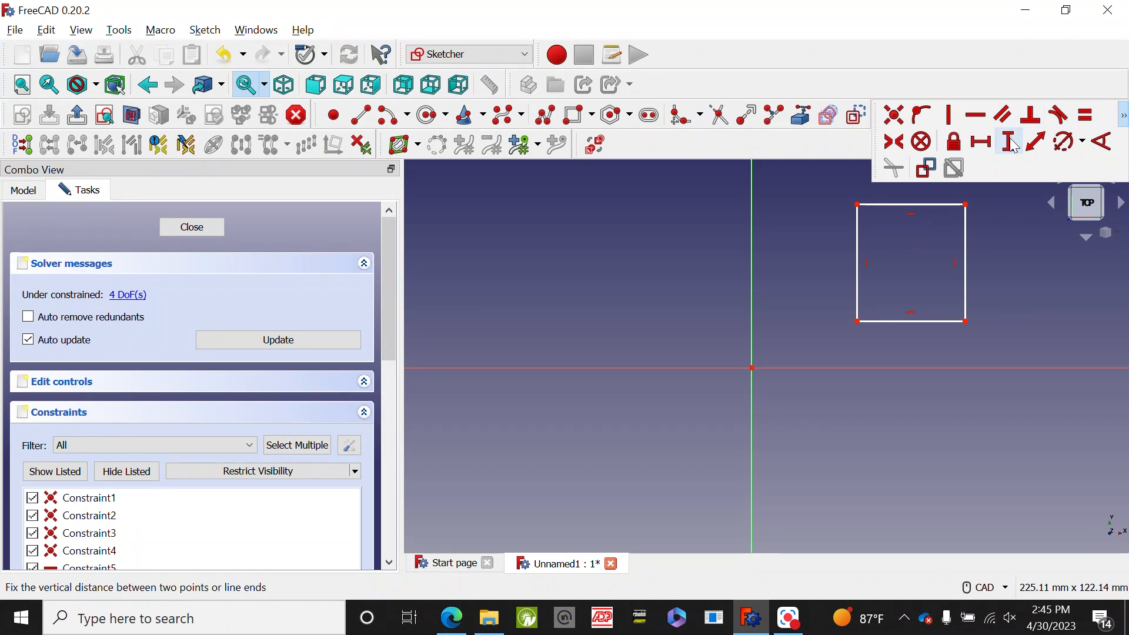
left_click(858, 322)
left_click(752, 368)
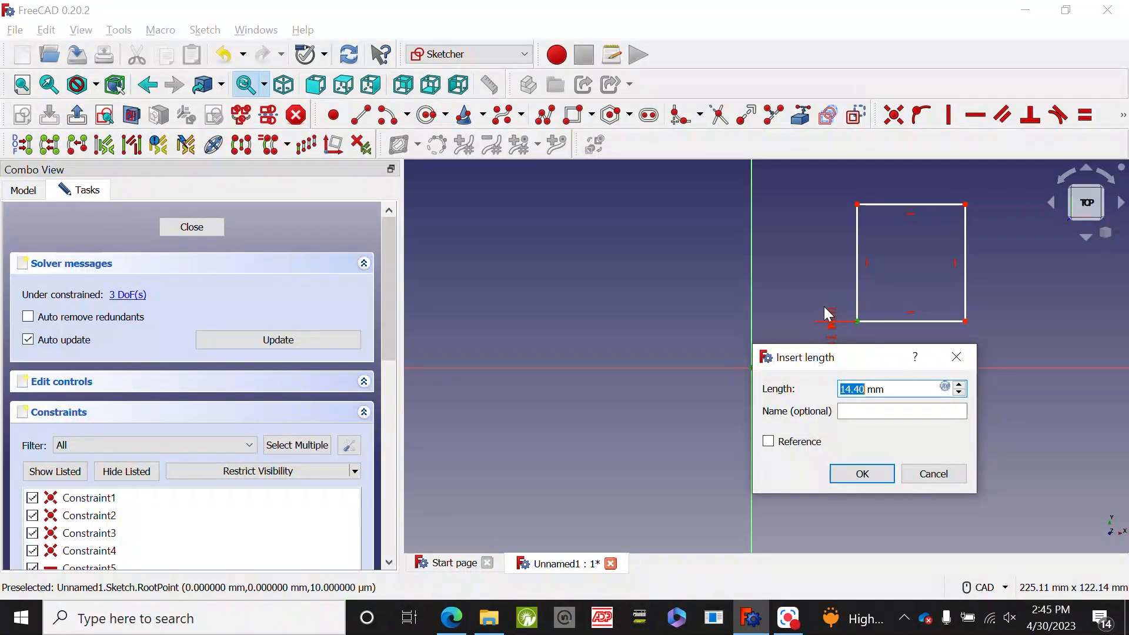
type("0")
key("Return")
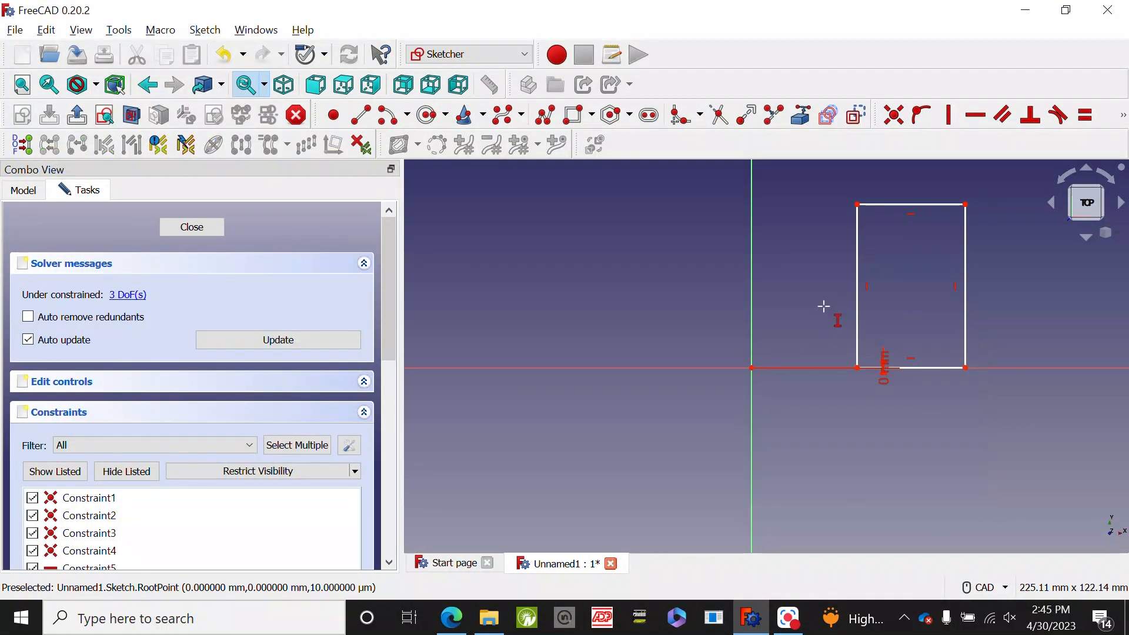
Constrain the horizontal distance between the rectangle's lower-left corner and the origin to 0 mm.
left_click(1122, 121)
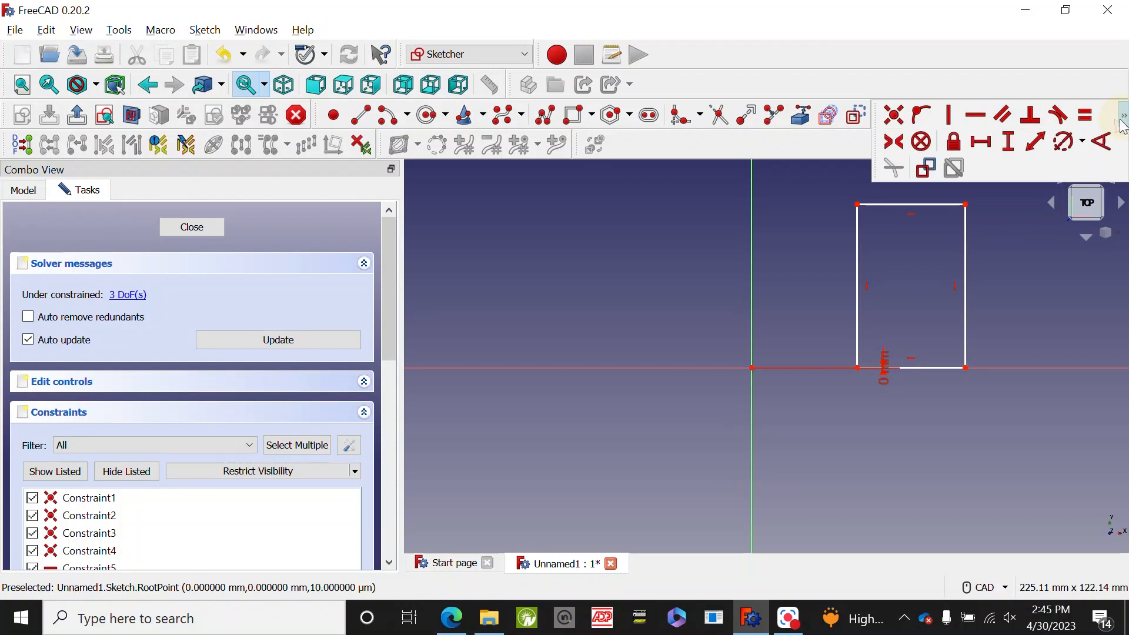
left_click(980, 141)
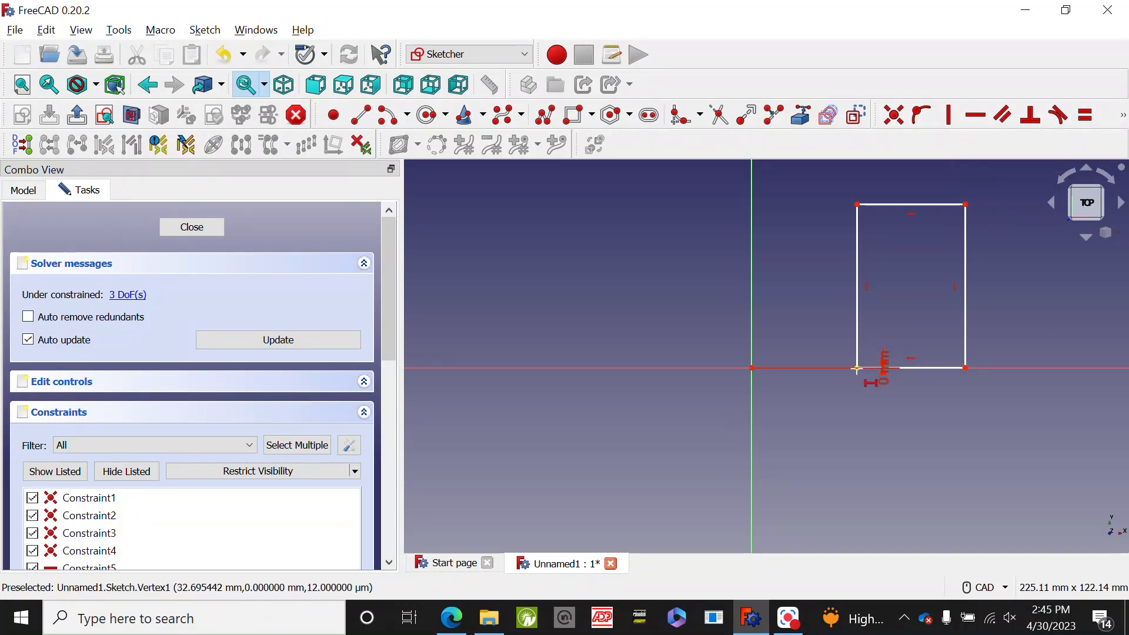
left_click(858, 368)
left_click(751, 367)
type("0")
key("Return")
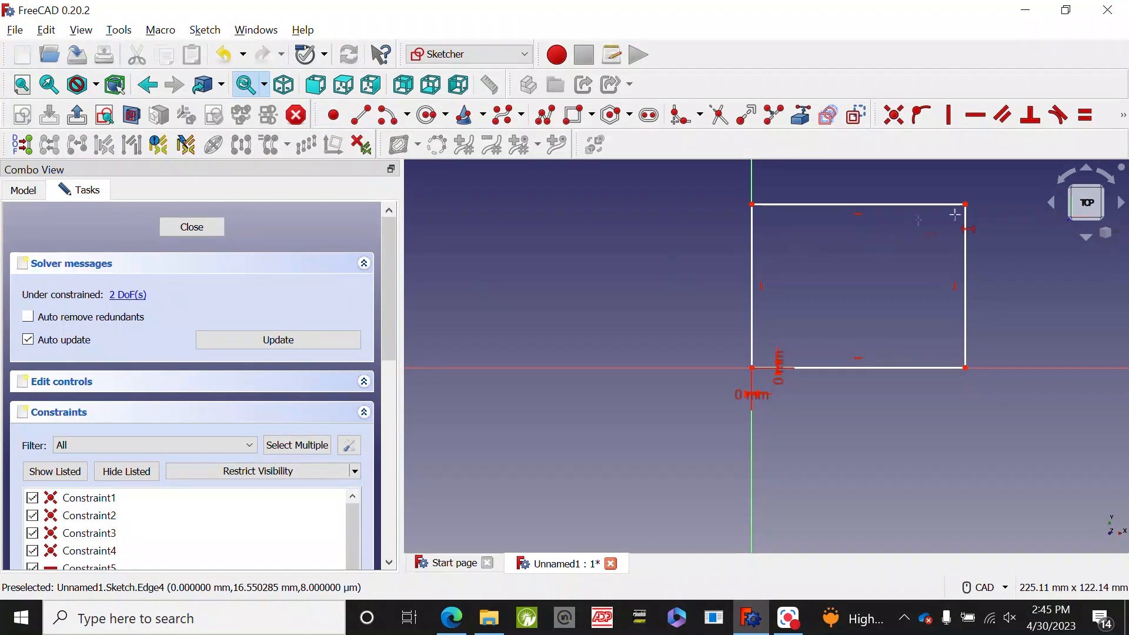
Constrain the lengths of the rectangle's upper edge and right edge to 20 mm each, making it a square.
left_click(1123, 116)
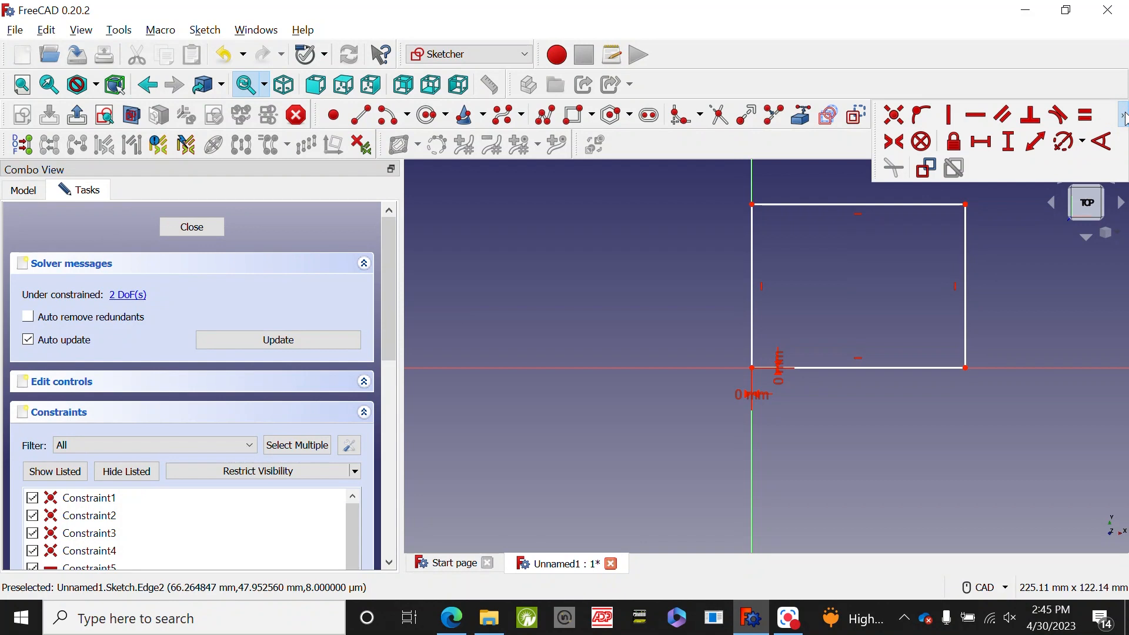
left_click(1036, 142)
left_click(880, 204)
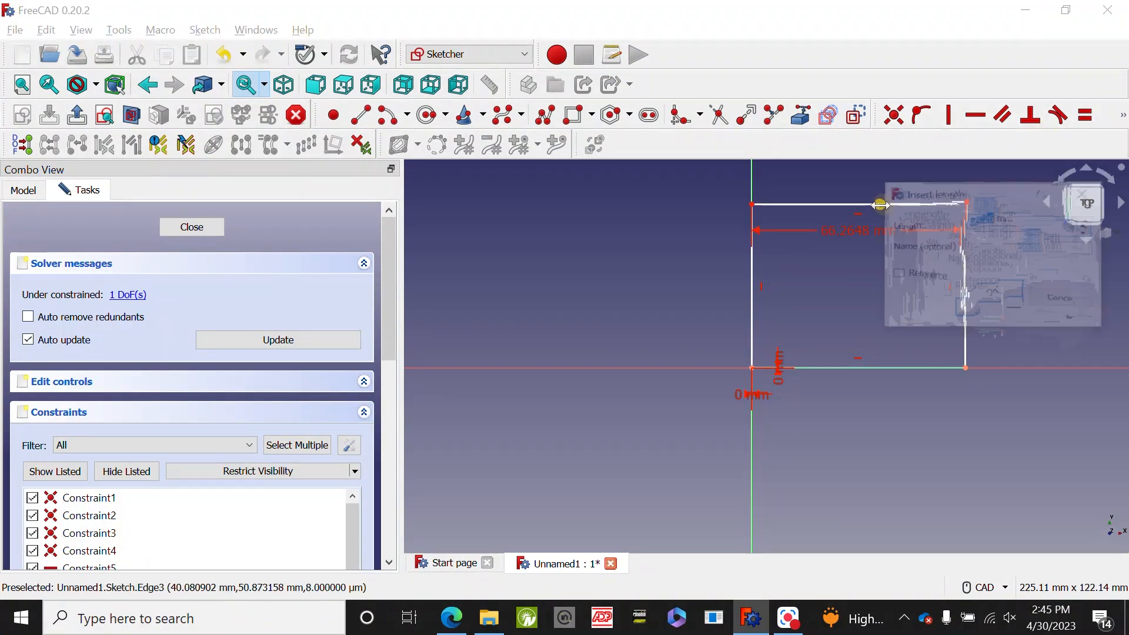
type("20")
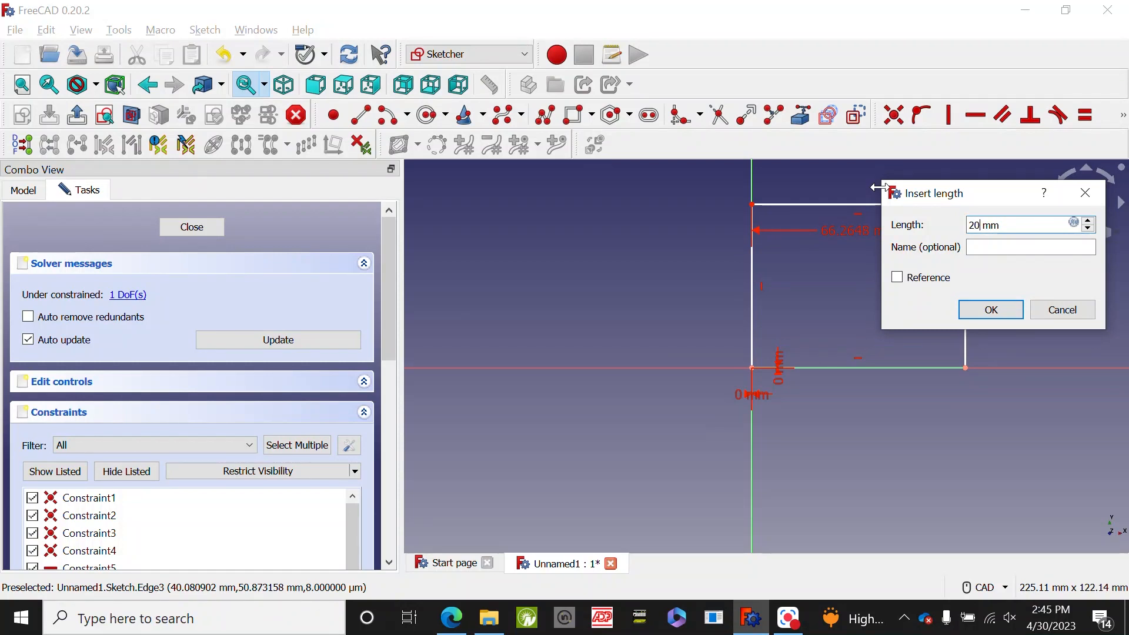
key("Return")
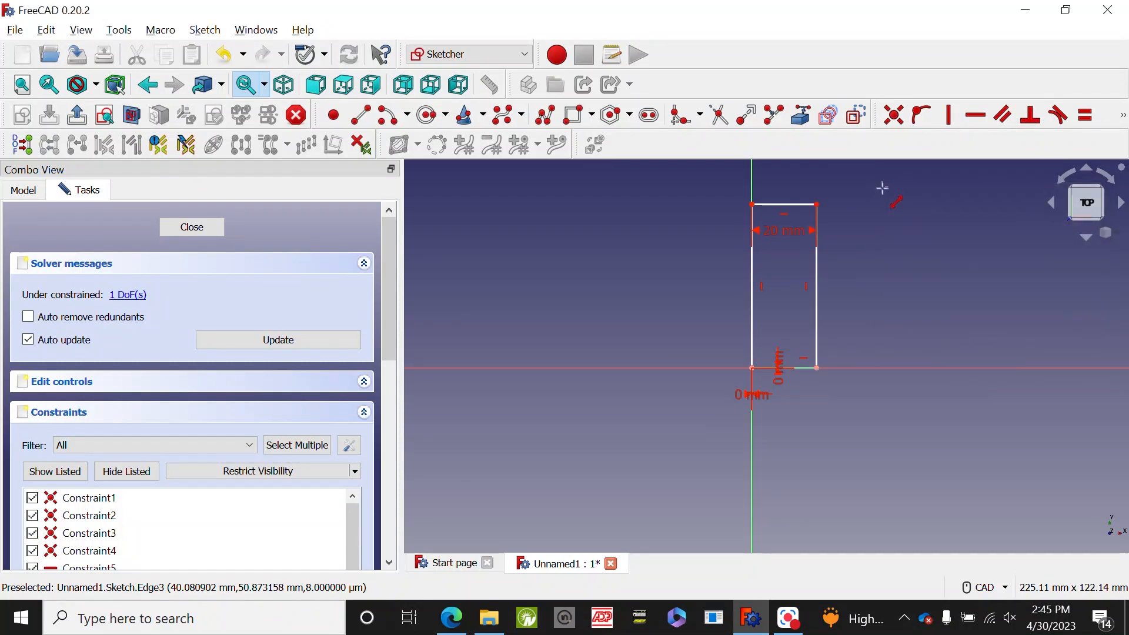
left_click(817, 301)
type("20")
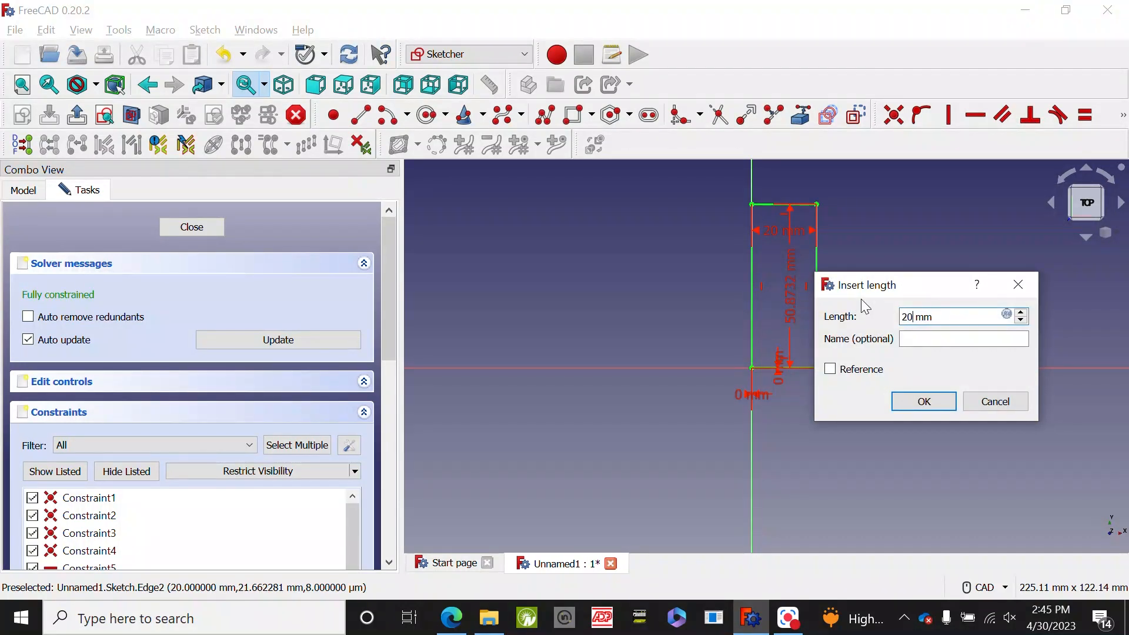
key("Return")
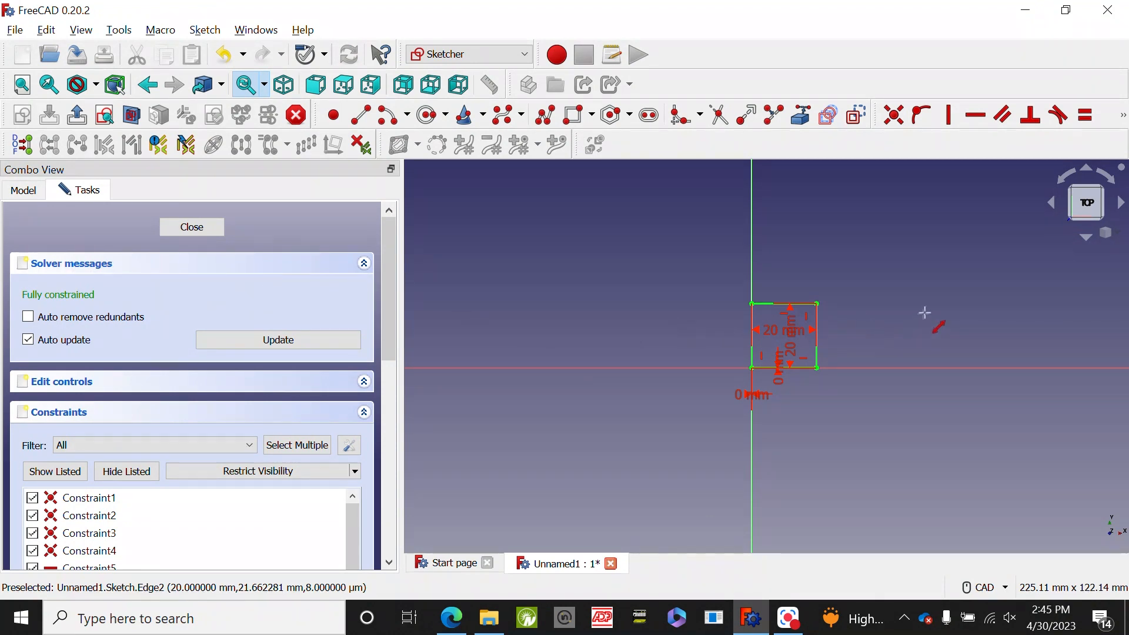
scroll(829, 342, "up", 4)
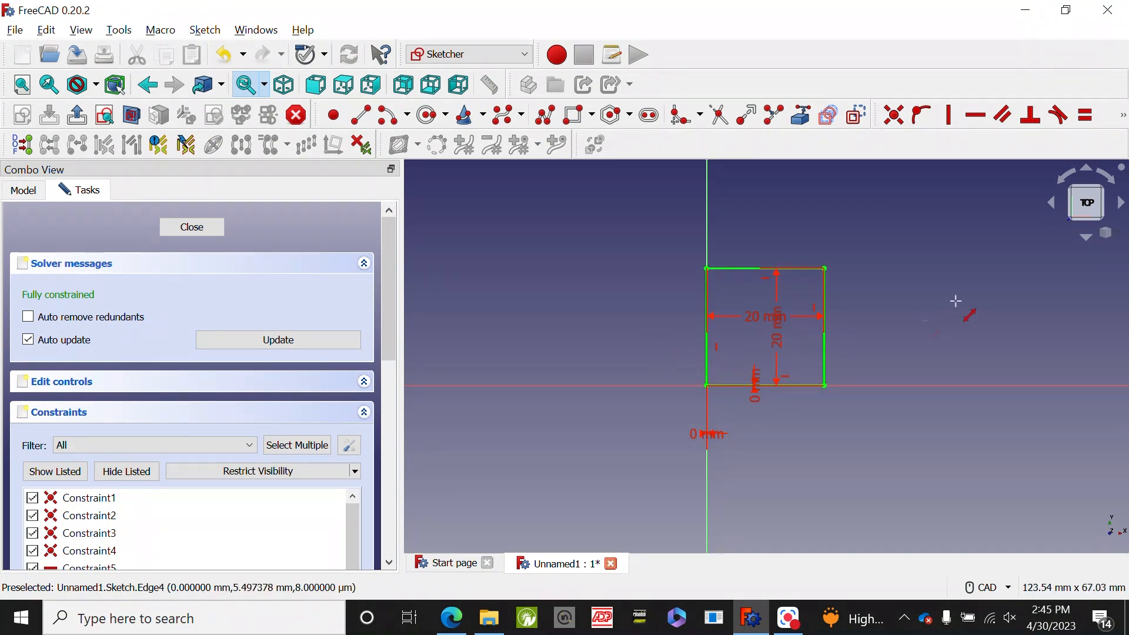
scroll(576, 293, "down", 1)
scroll(784, 301, "up", 1)
scroll(784, 301, "up", 1)
scroll(554, 261, "down", 1)
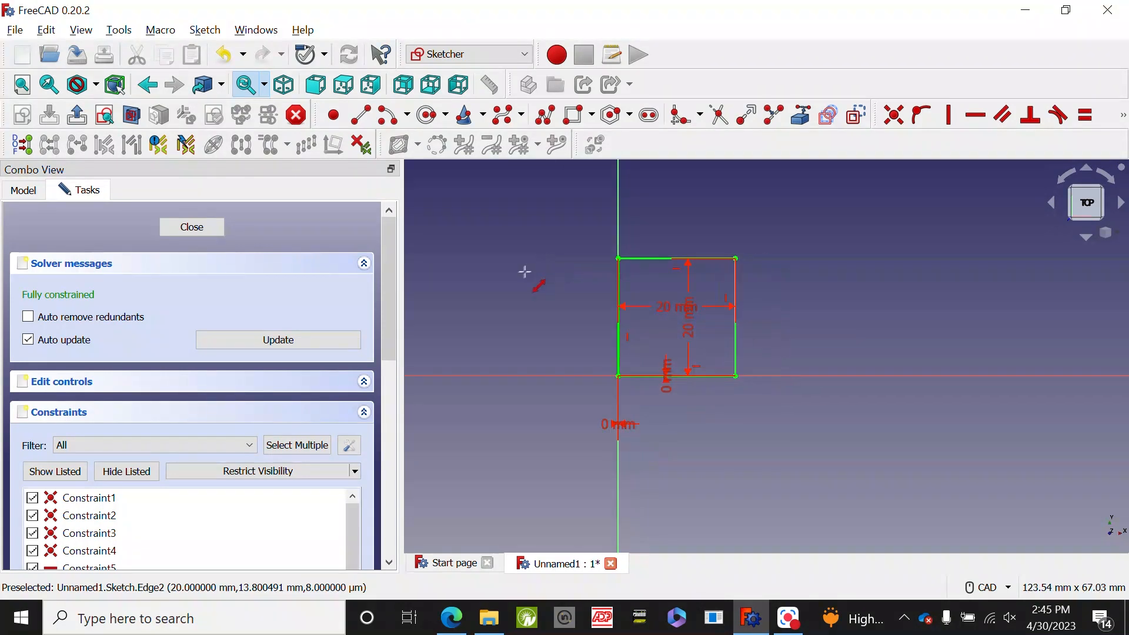
scroll(549, 305, "down", 1)
scroll(528, 290, "down", 1)
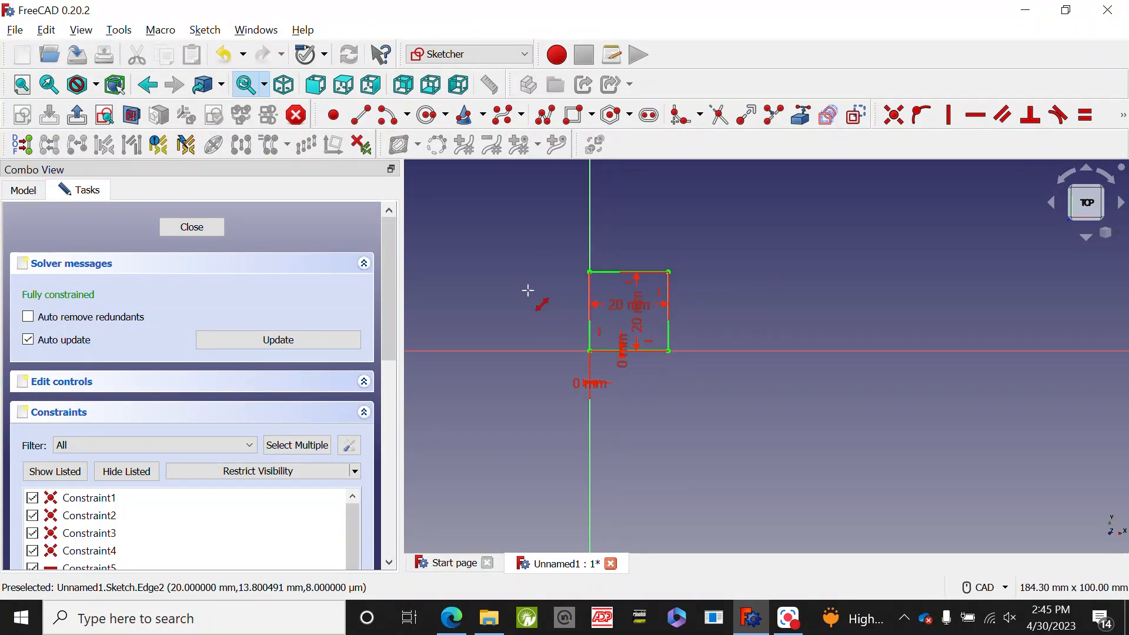
scroll(530, 247, "up", 1)
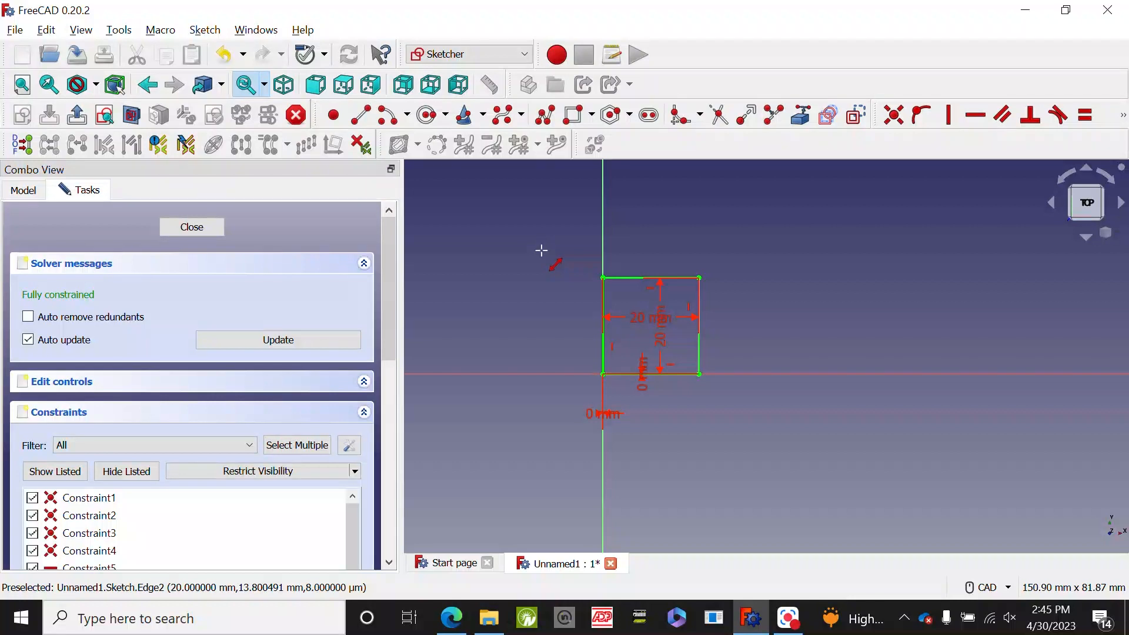
Move the 20 mm dimensions above and to the right of the square, and the vertical 0 mm dimension to its left.
scroll(770, 259, "up", 1)
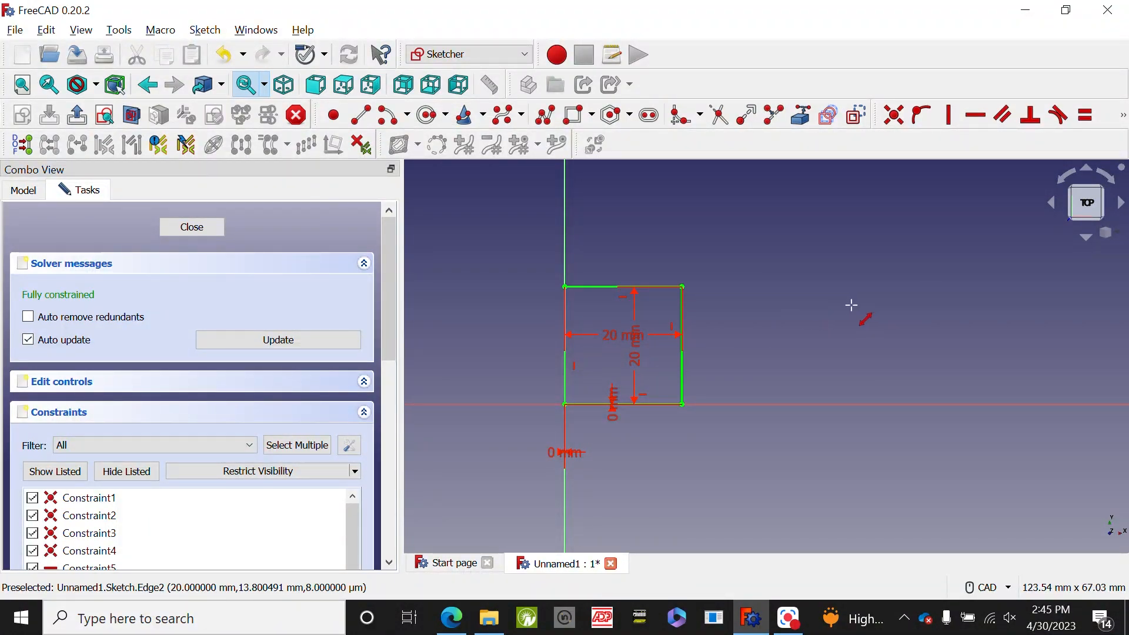
key("Escape")
left_click_drag(634, 337, 625, 235)
left_click_drag(690, 352, 748, 353)
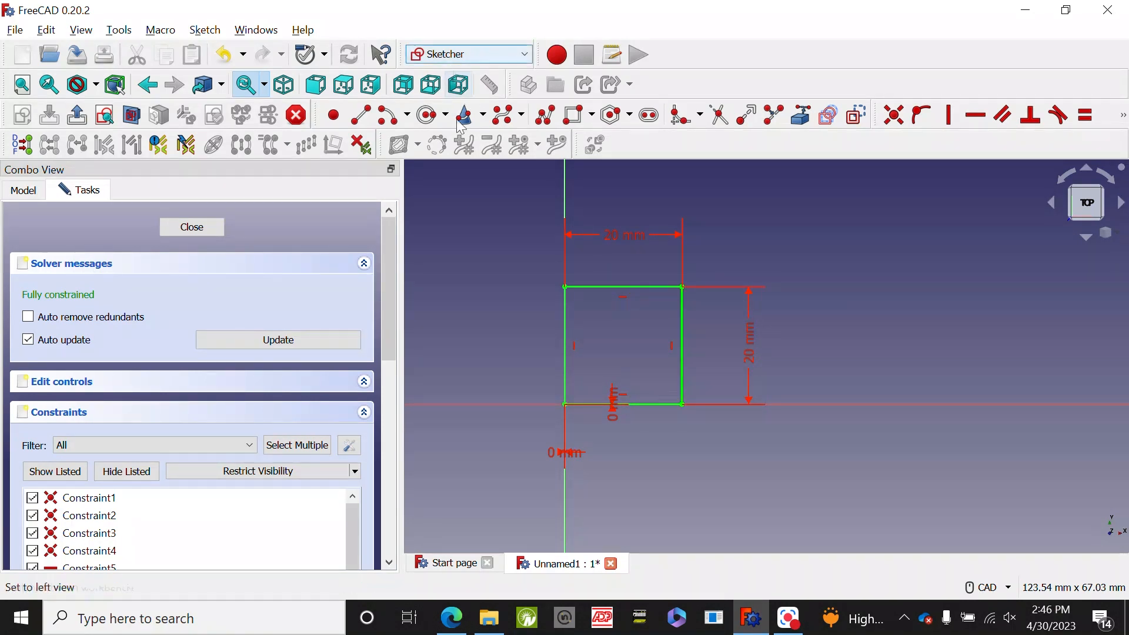
left_click_drag(609, 408, 532, 400)
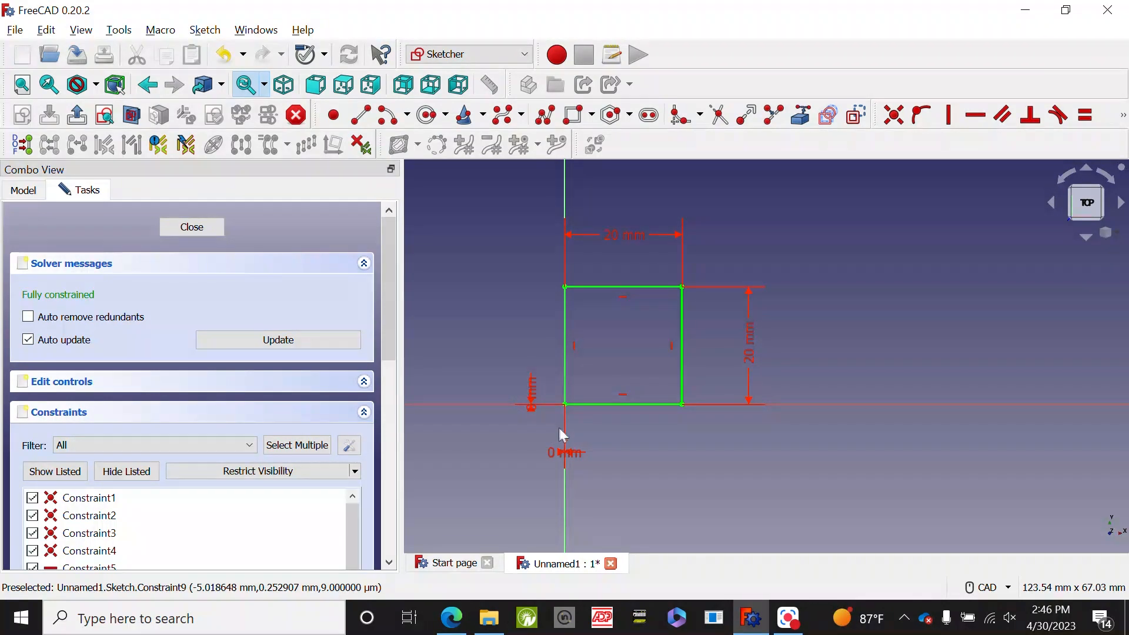
Export the dimensioned sketch as a PDF named one in the Downloads folder, replacing the existing file.
left_click(15, 29)
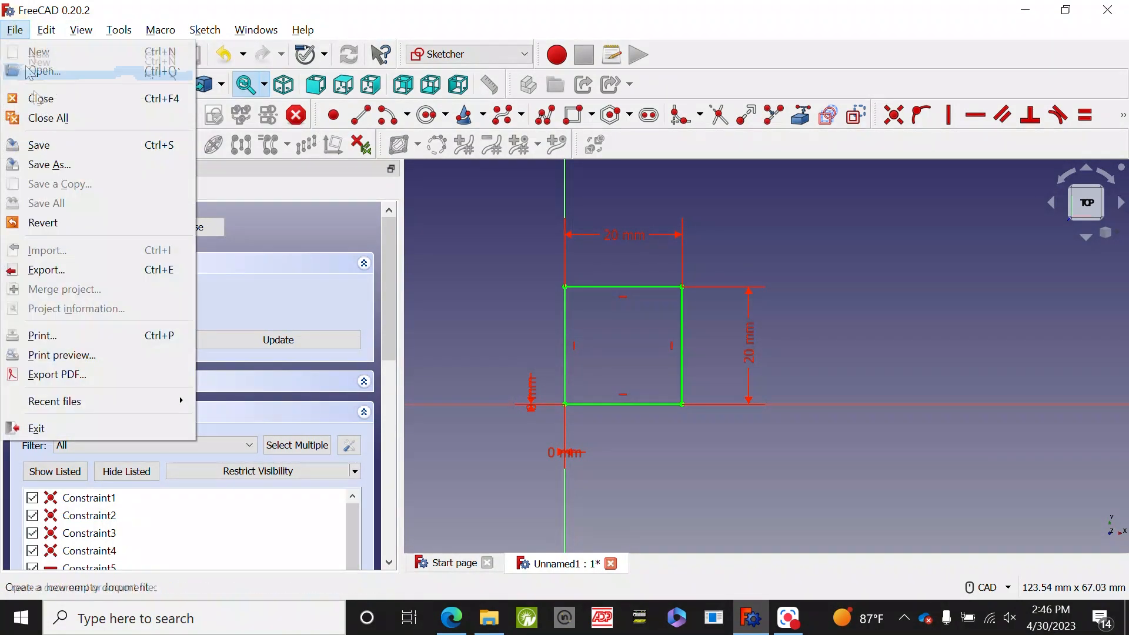
left_click(145, 377)
scroll(100, 187, "up", 3)
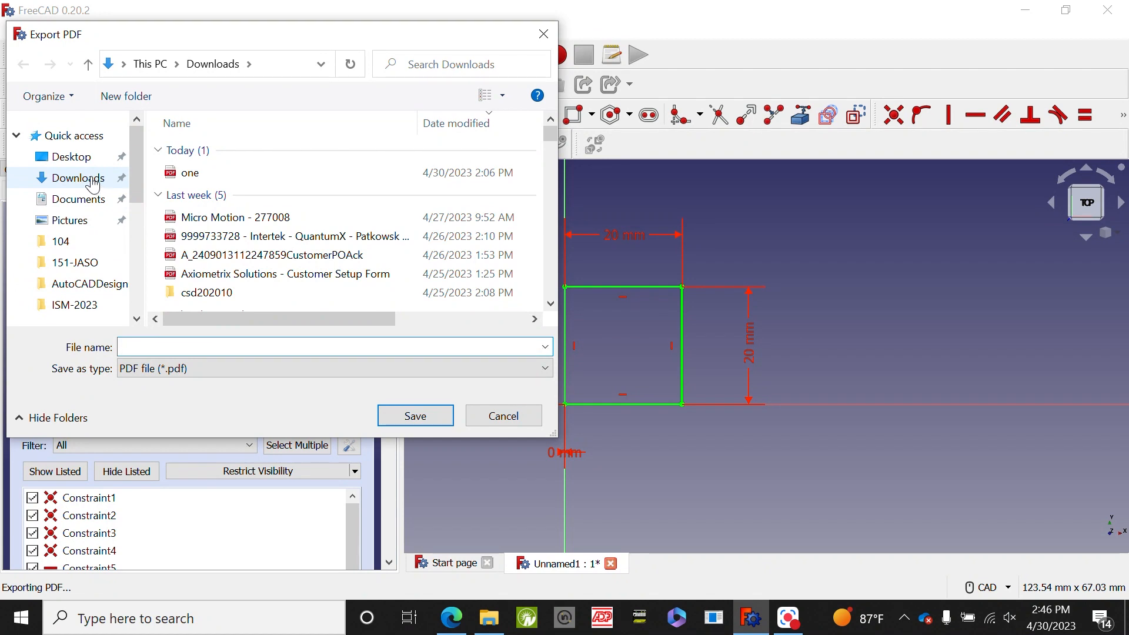
left_click(92, 178)
left_click(217, 172)
left_click(415, 415)
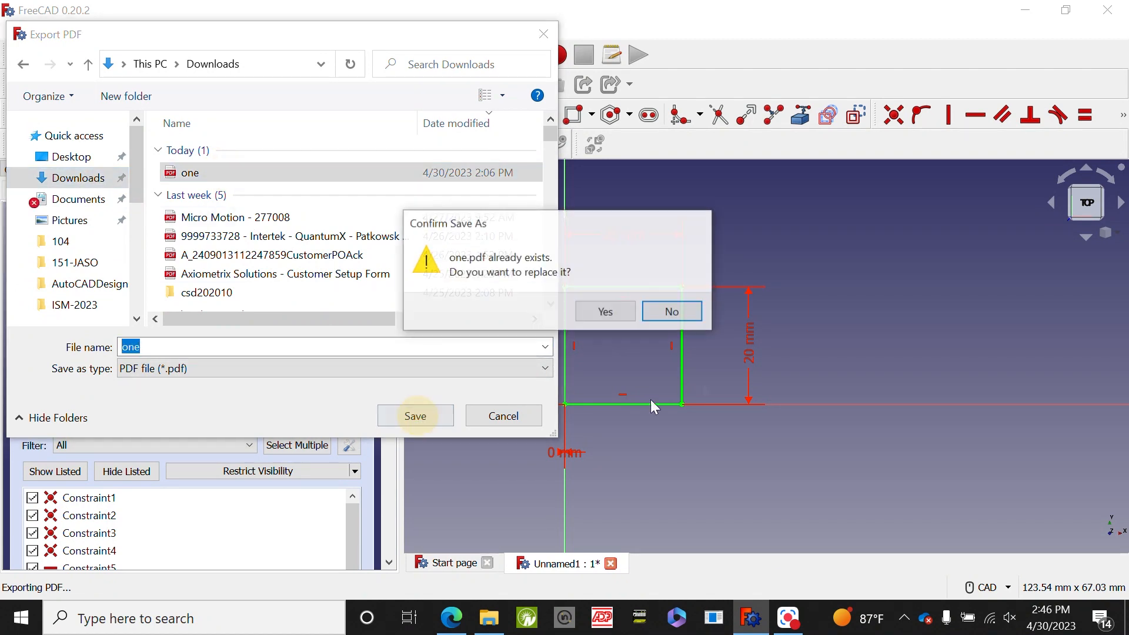
left_click(608, 318)
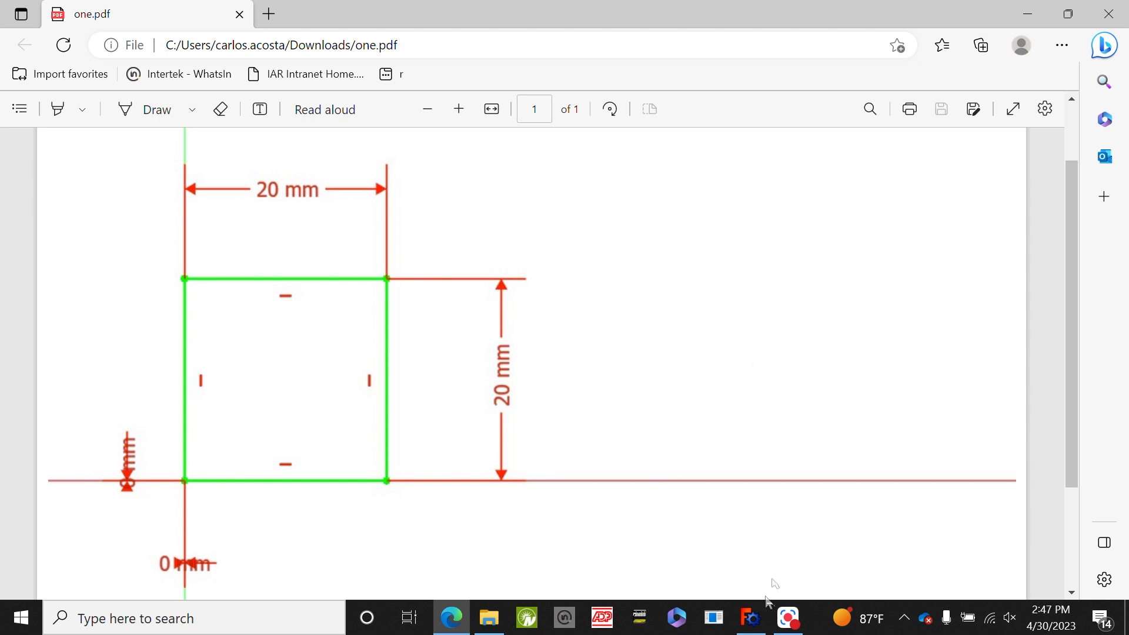
Switch back to FreeCAD and draw a closed seven-sided stepped polyline with one sloped edge right of the square, starting at about (49, 9) mm.
key("alt+Tab")
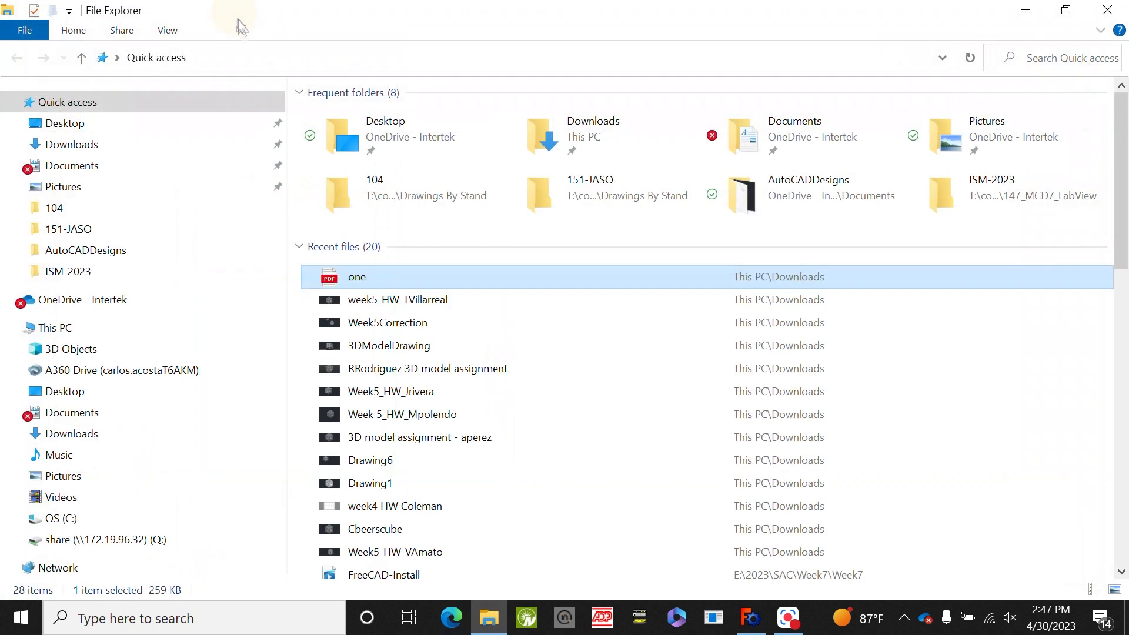
left_click(763, 624)
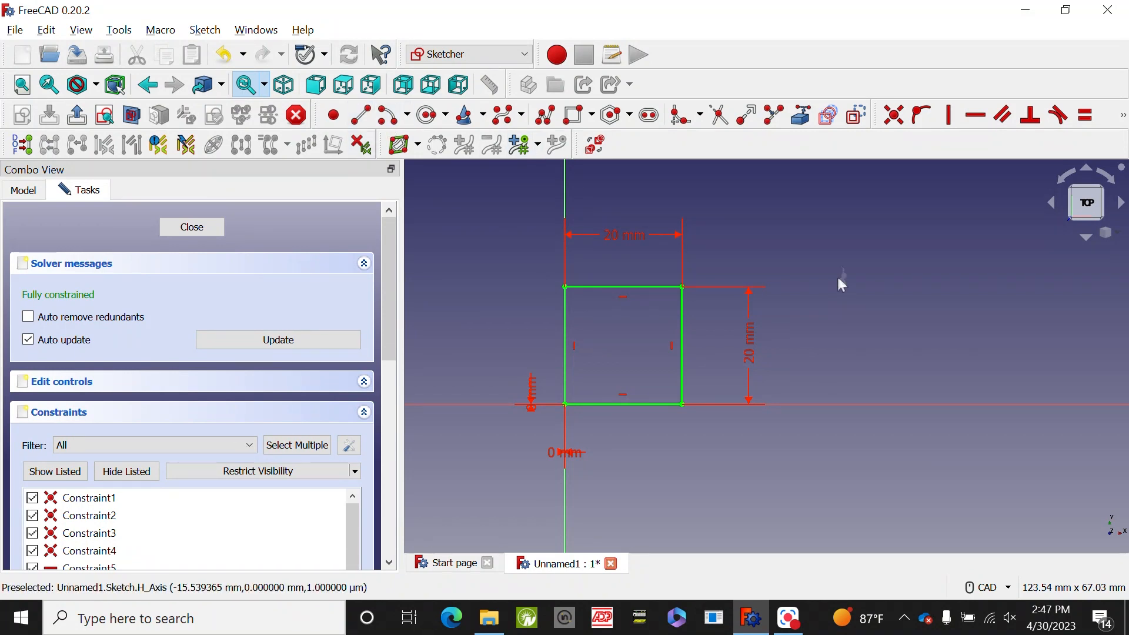
right_click(840, 304)
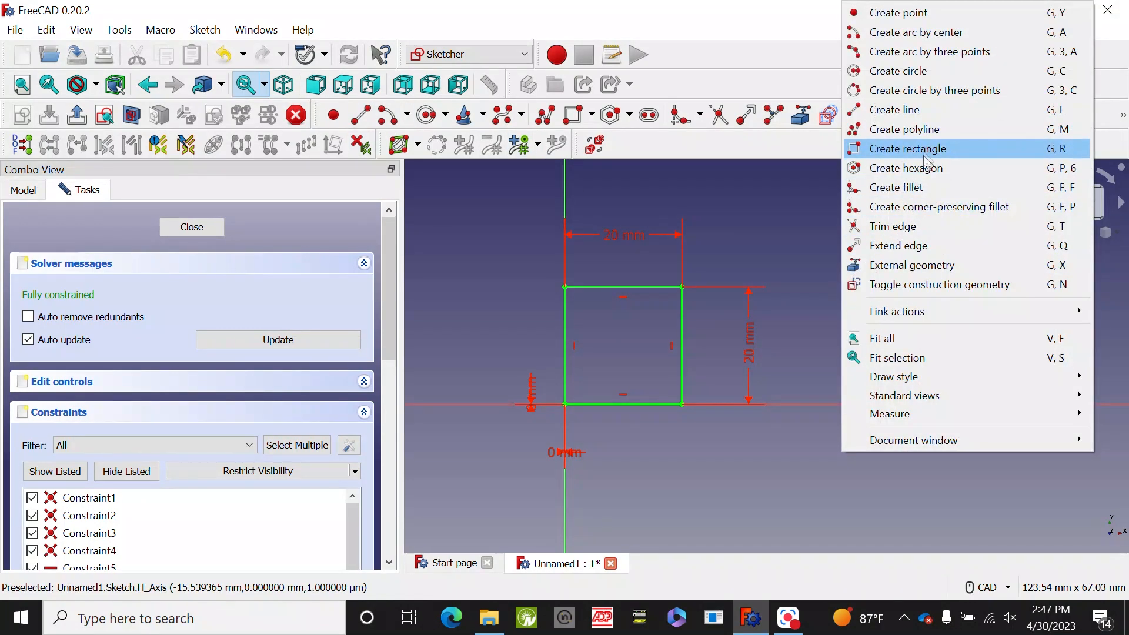
left_click(928, 130)
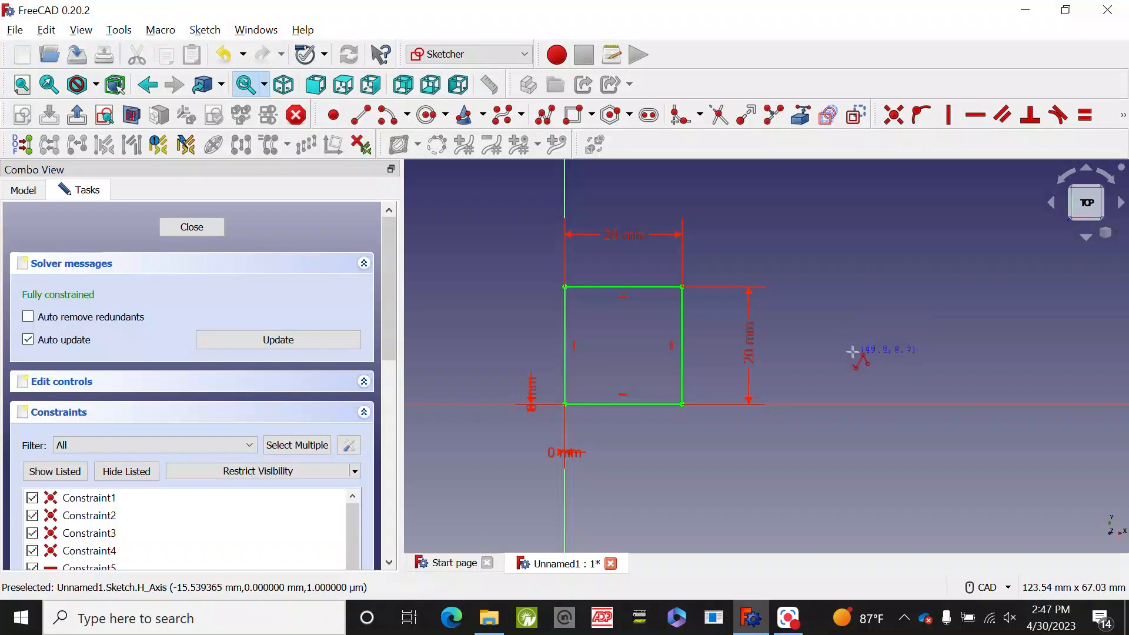
left_click(854, 350)
left_click(854, 264)
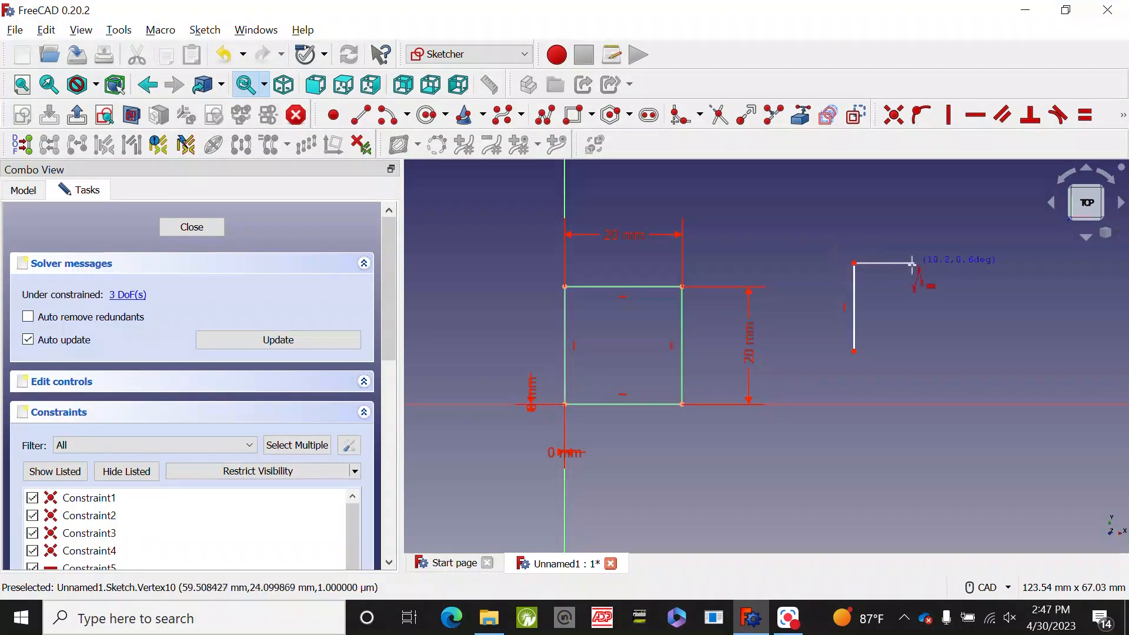
left_click(919, 263)
left_click(978, 230)
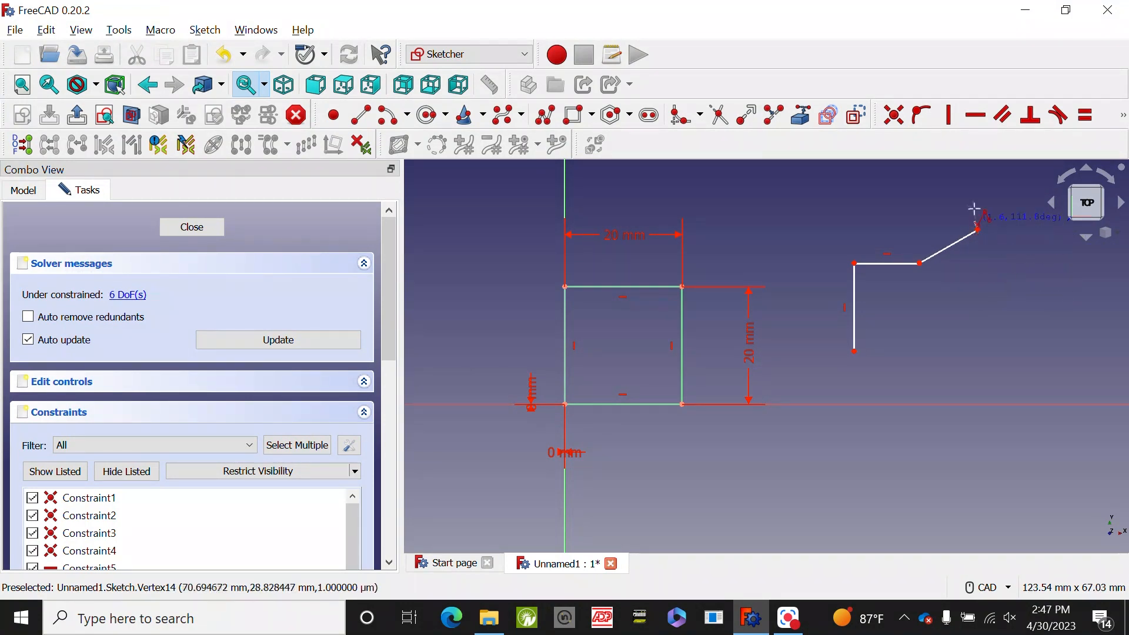
left_click(977, 187)
left_click(1023, 187)
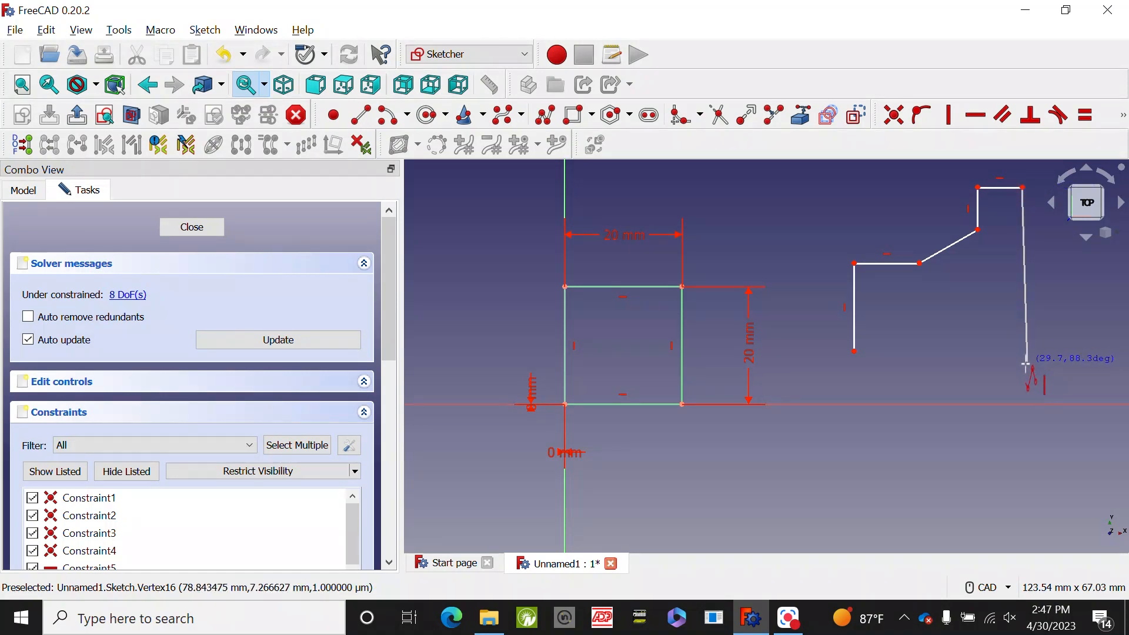
left_click(1023, 352)
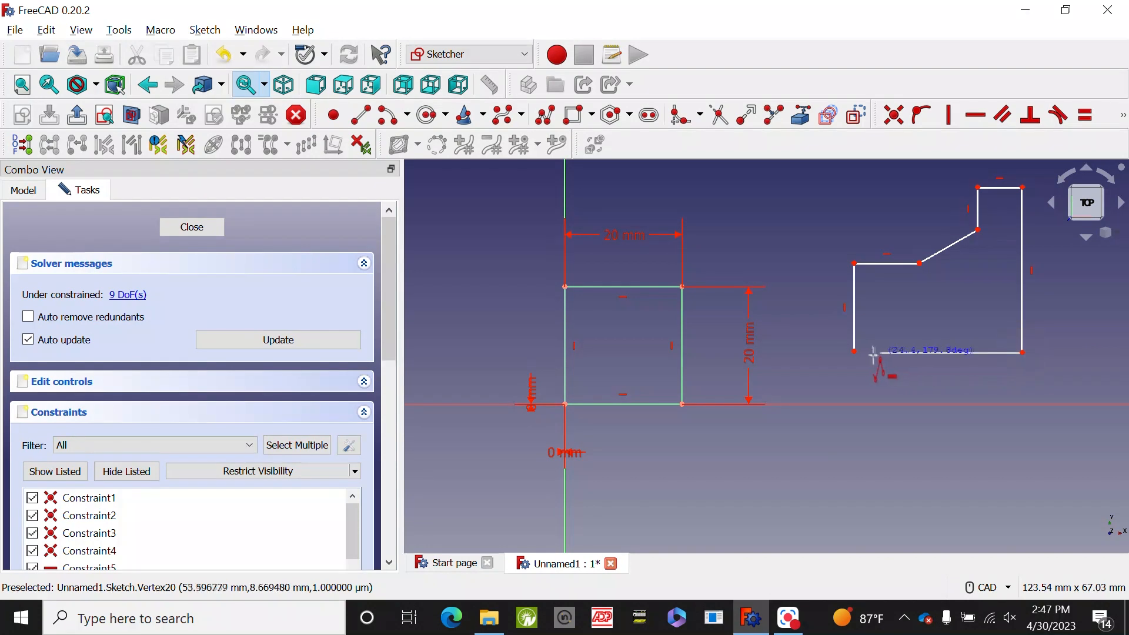
left_click(853, 352)
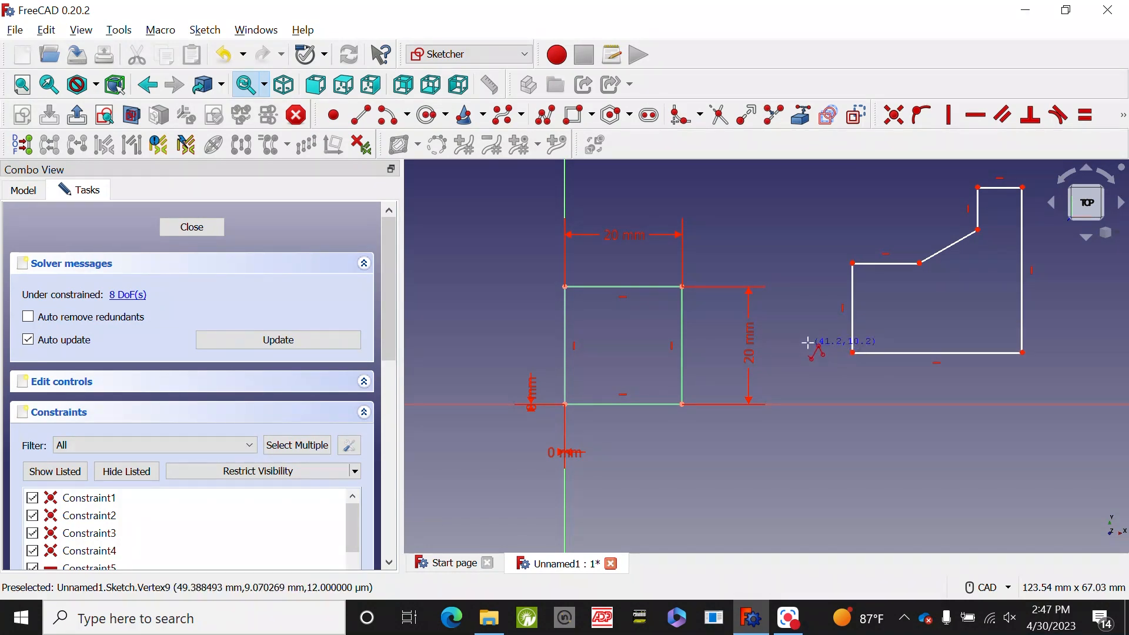
Move the polyline profile's left edge slightly outward and its sloped edge slightly to try out the unconstrained shape.
scroll(796, 314, "down", 1)
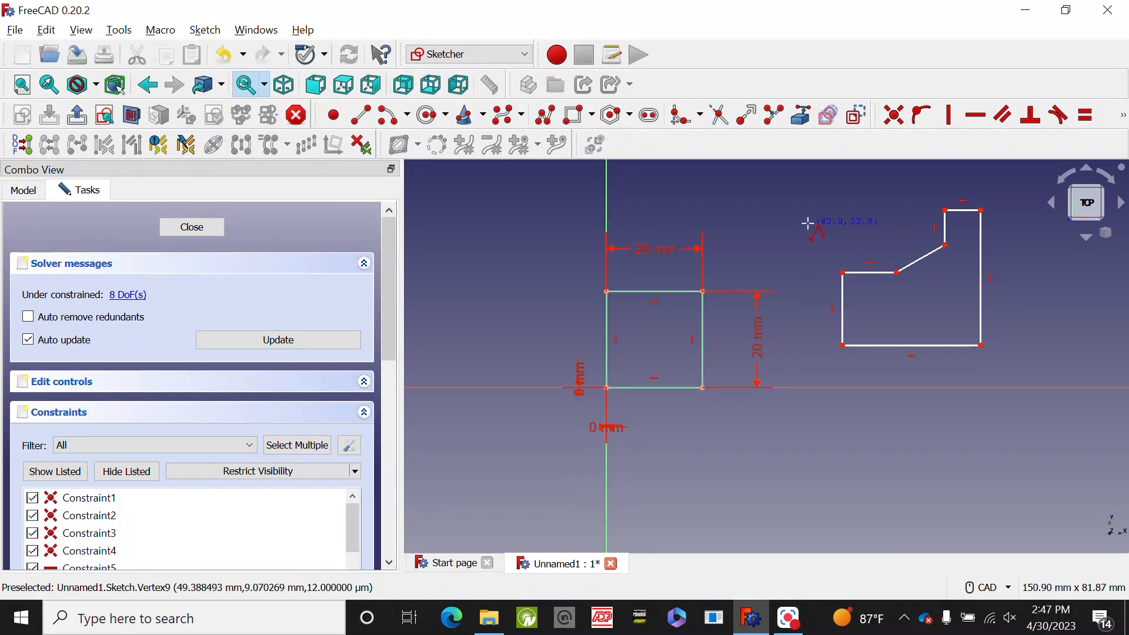
scroll(805, 233, "down", 2)
scroll(880, 227, "up", 3)
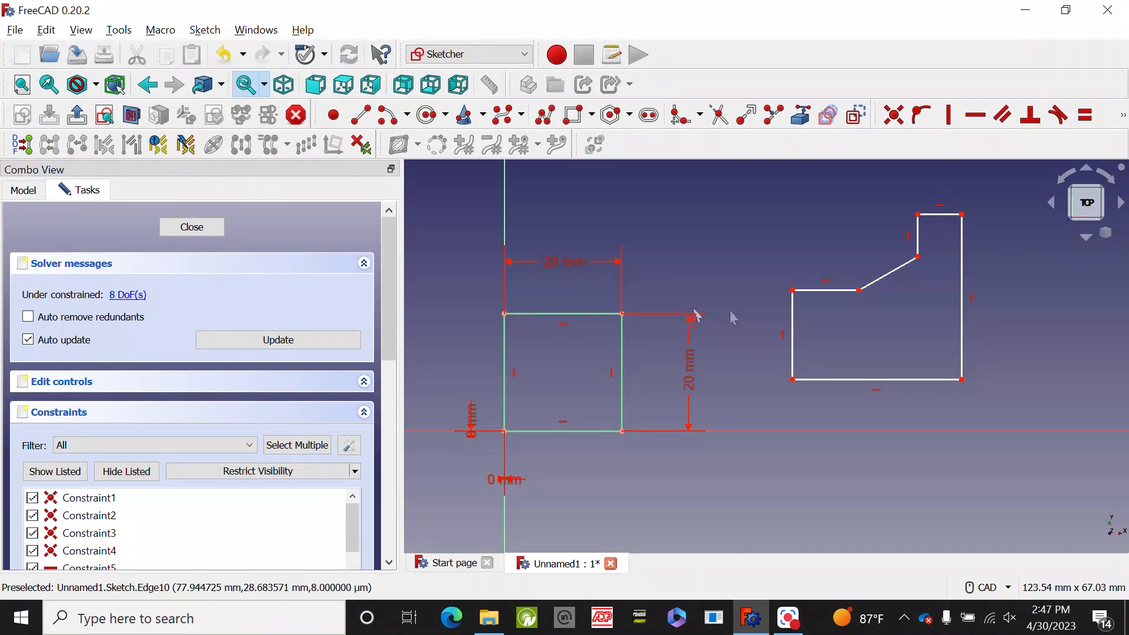
left_click_drag(793, 327, 788, 322)
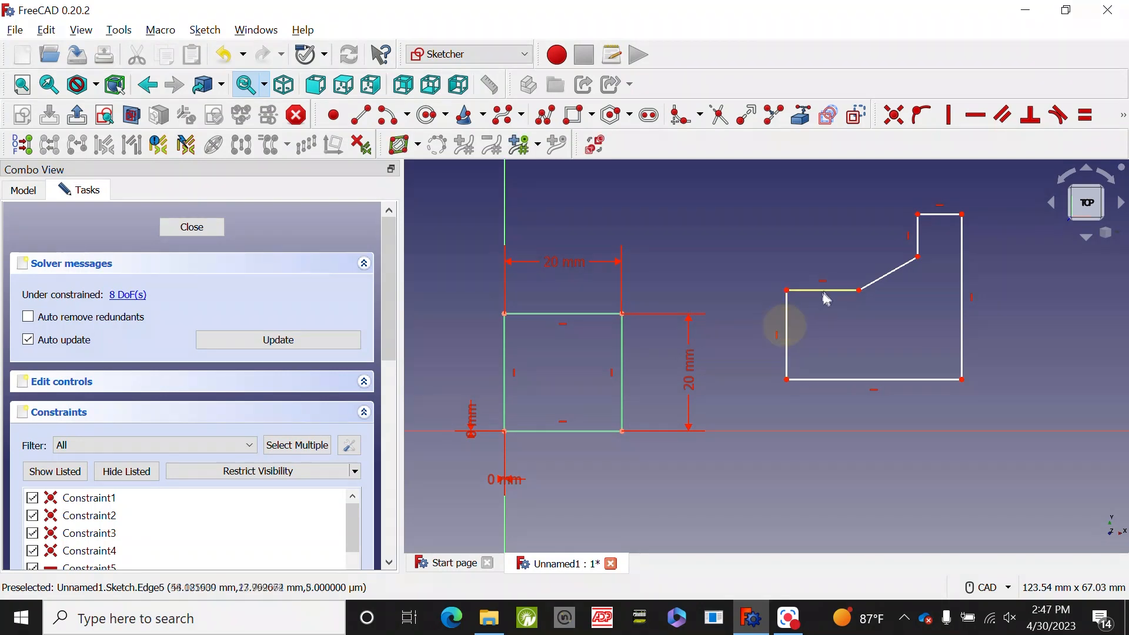
left_click_drag(878, 269, 883, 276)
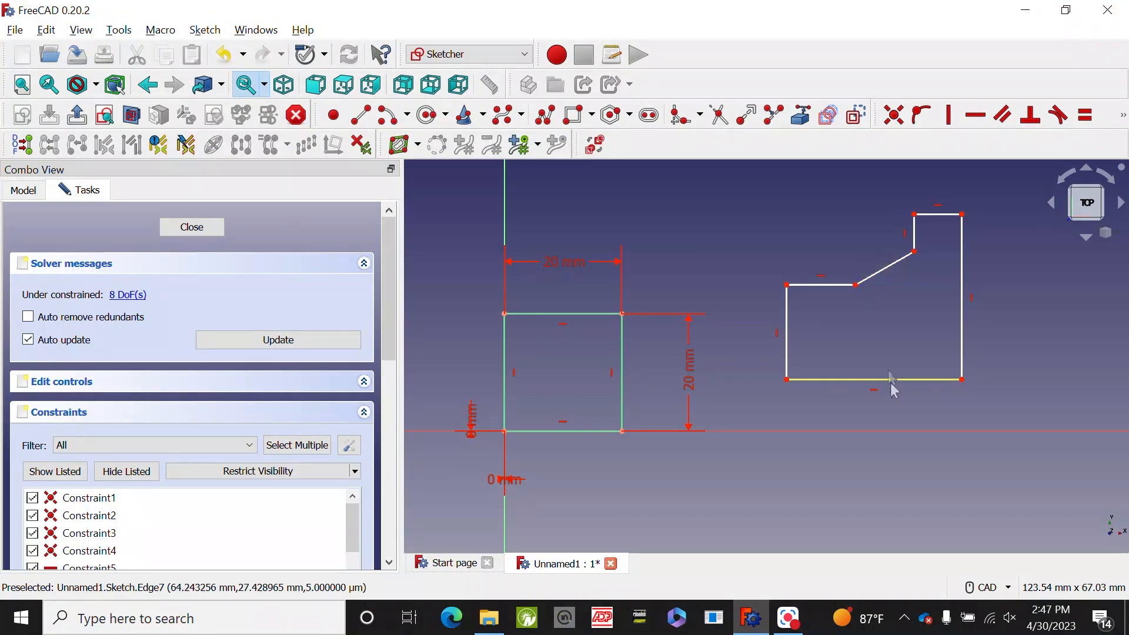
left_click(913, 387)
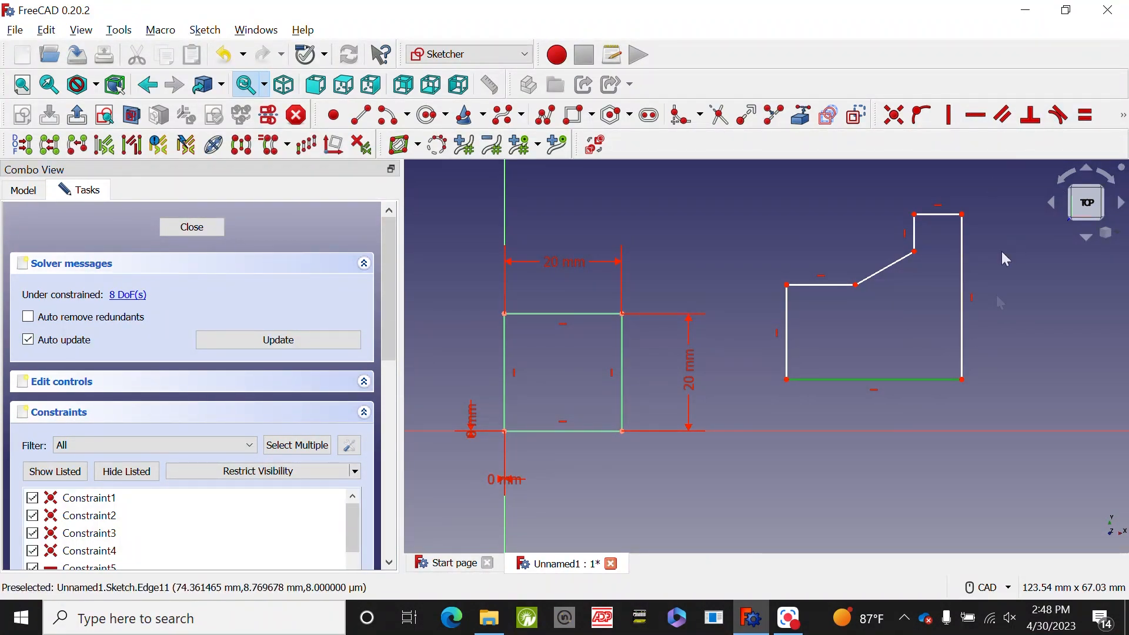
left_click(1017, 308)
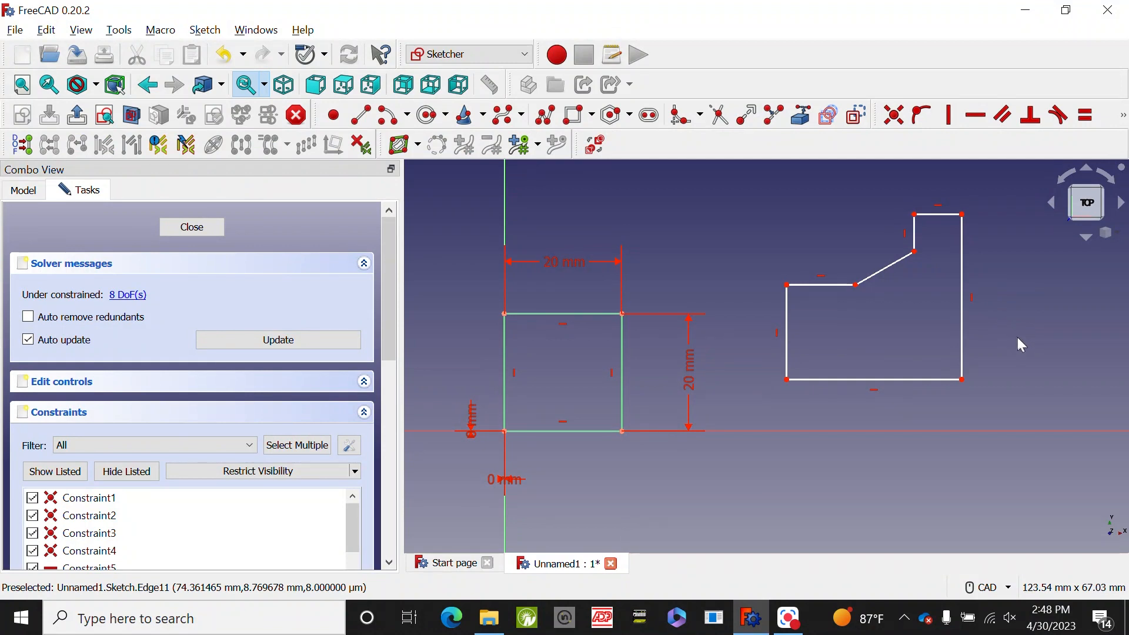
left_click(891, 266)
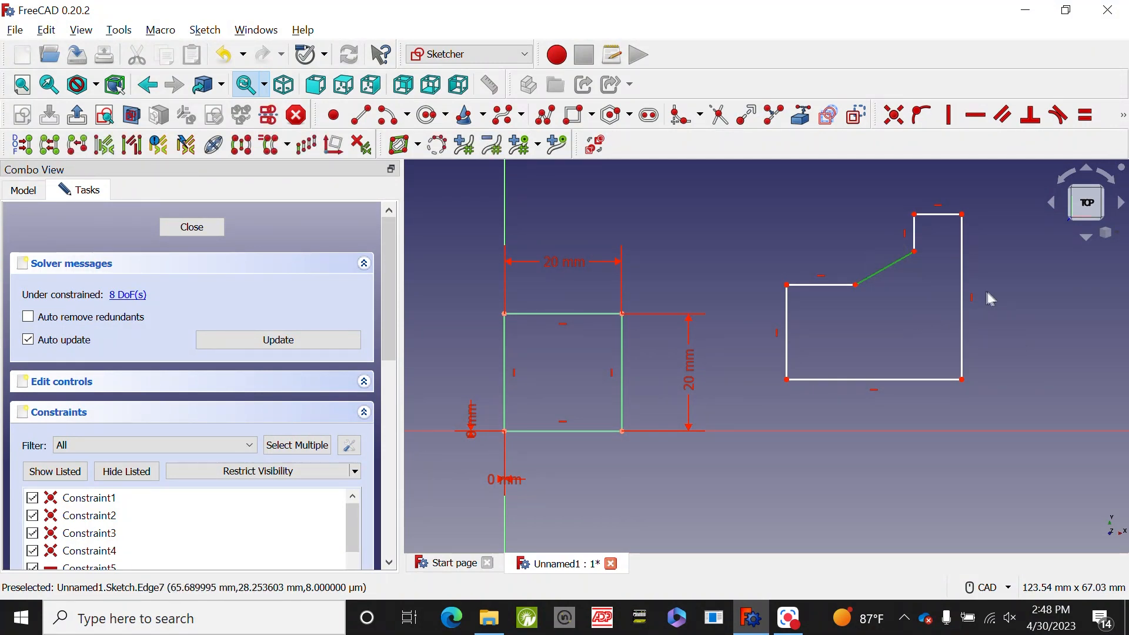
left_click(1000, 290)
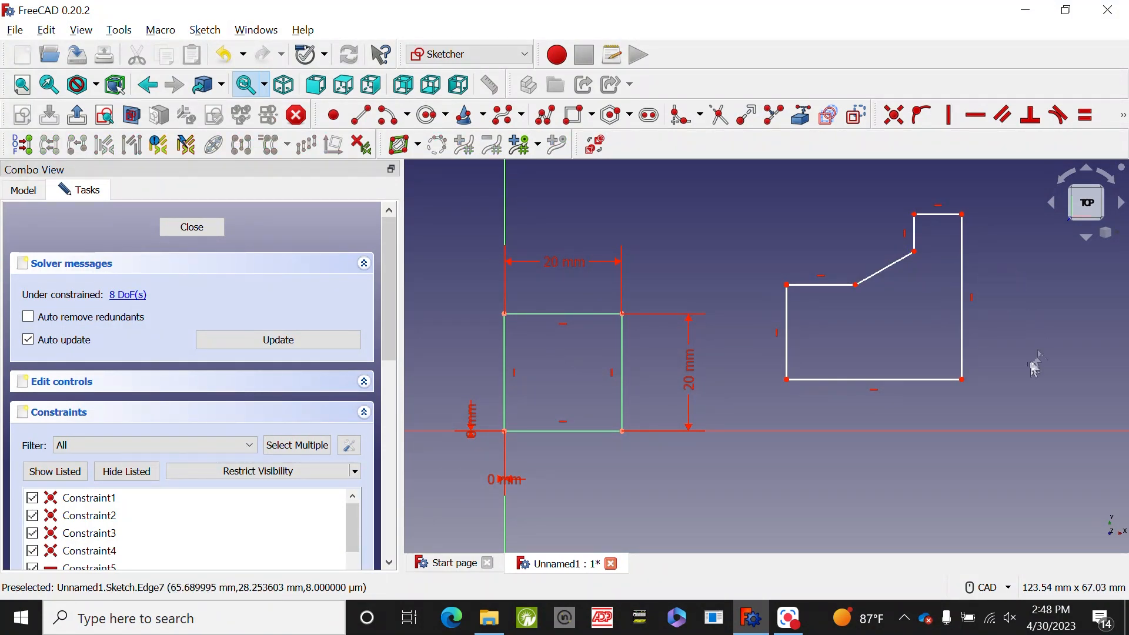
right_click(1007, 394)
key("Escape")
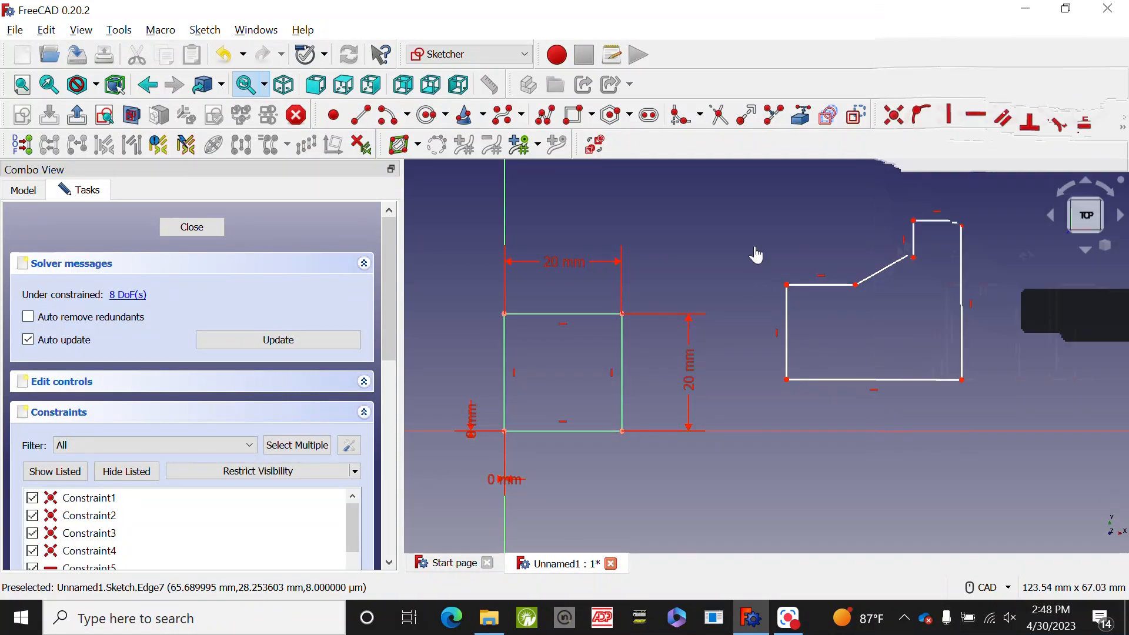
Constrain the vertical distance between the stepped profile's lower-left corner and the origin to 10 mm.
left_click(1123, 115)
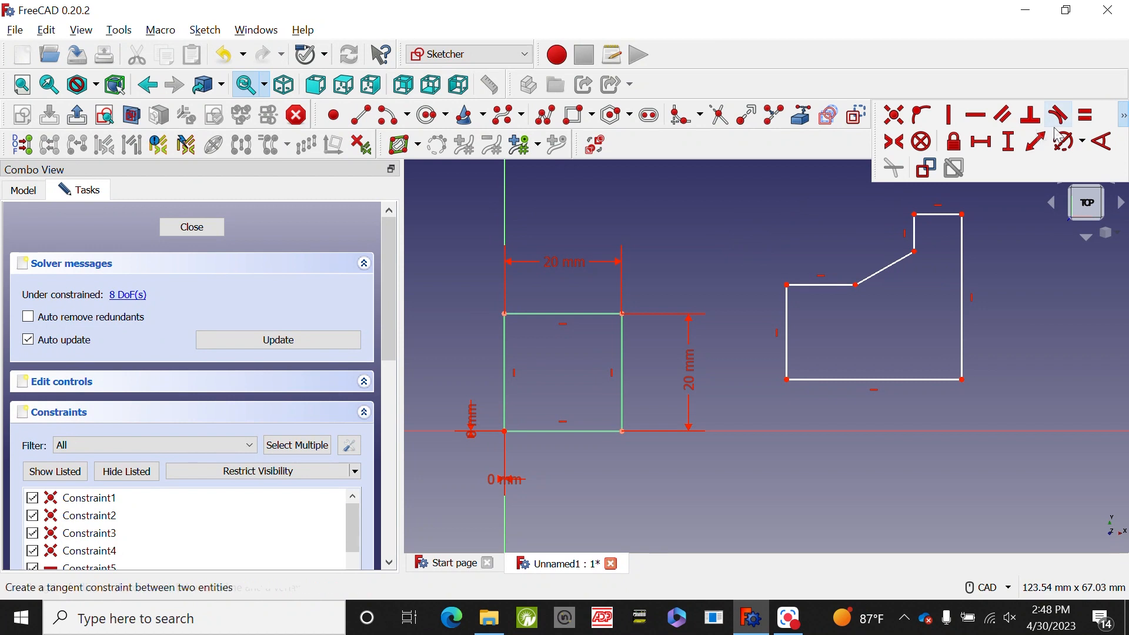
left_click(1015, 150)
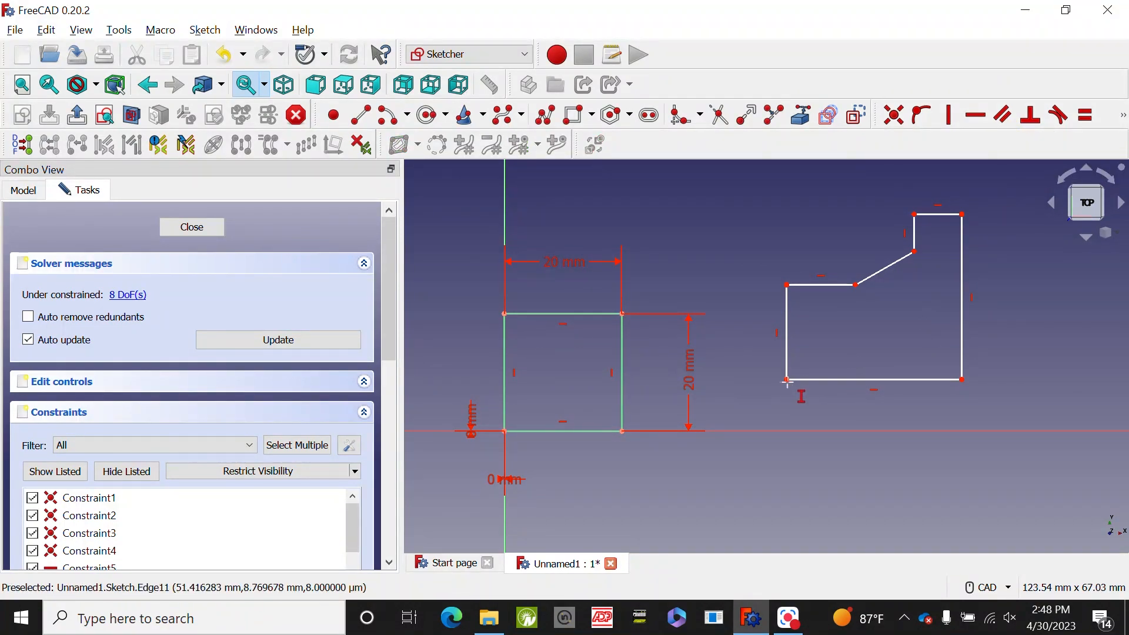
left_click(786, 380)
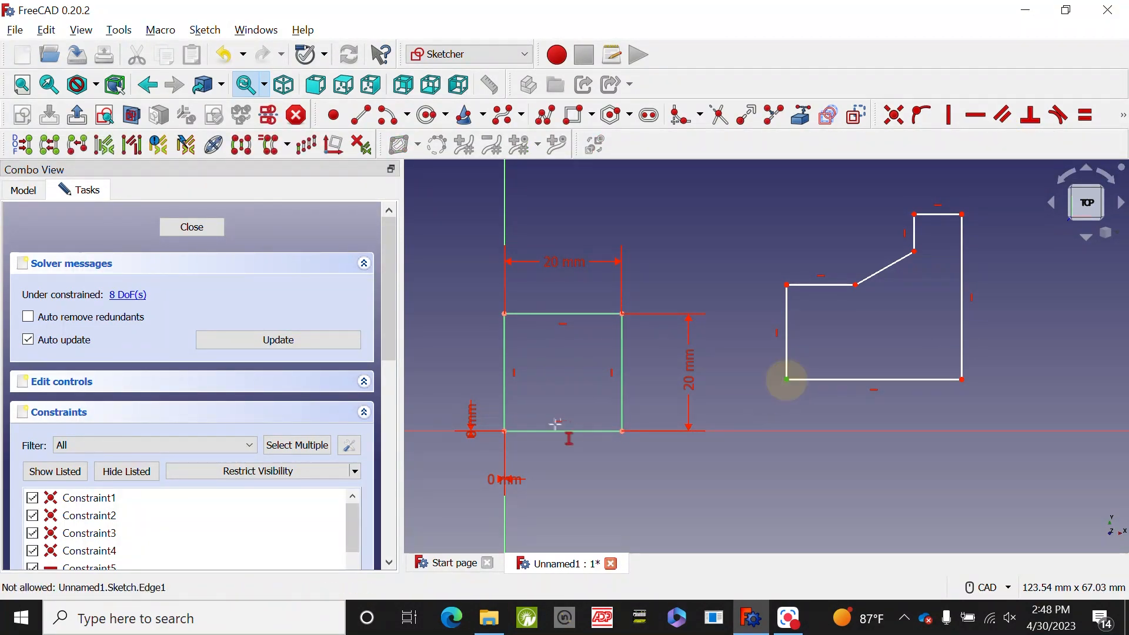
left_click(503, 432)
type("10")
key("Return")
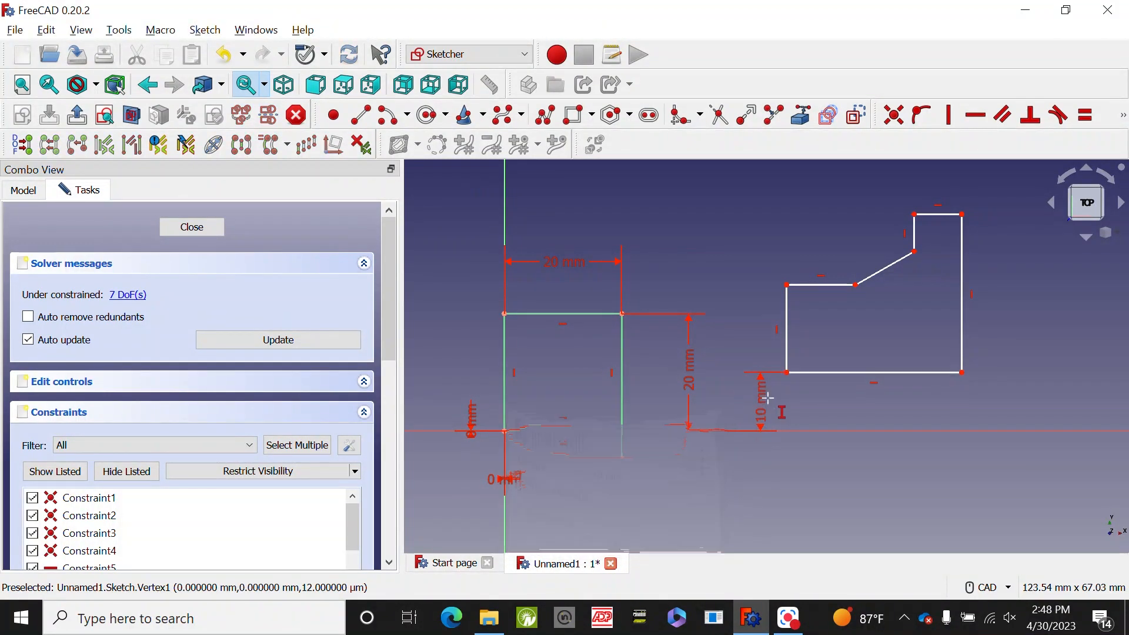
Constrain the horizontal distance between the stepped profile's lower-left corner and the origin to 50 mm, placing the dimension above the square.
left_click(1123, 116)
left_click(980, 141)
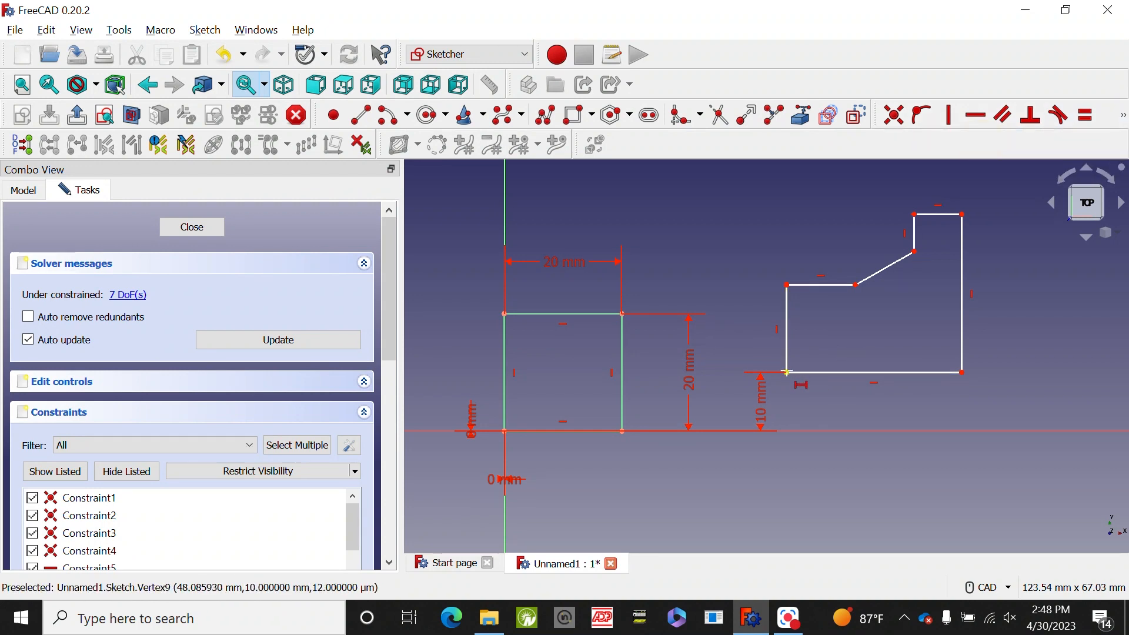
left_click(787, 372)
left_click(504, 432)
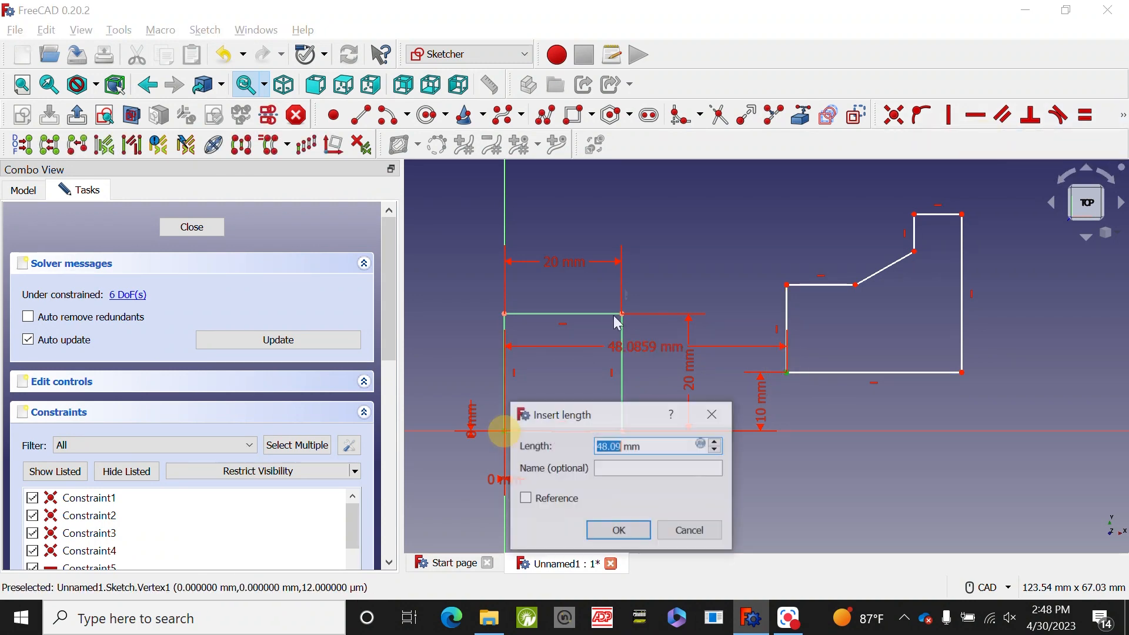
type("50")
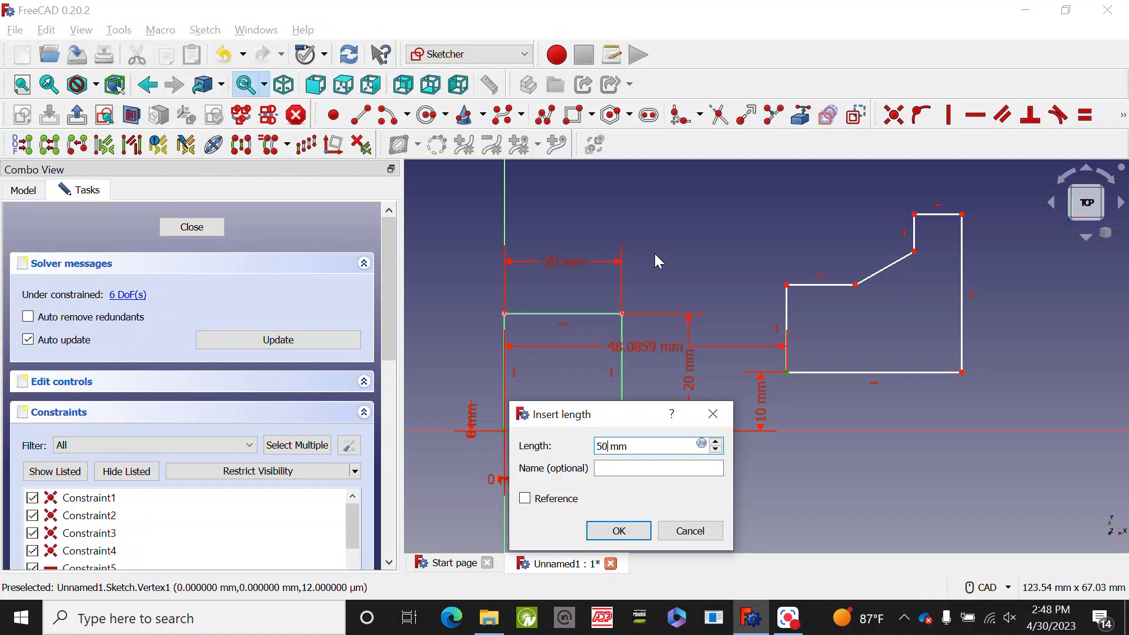
key("Return")
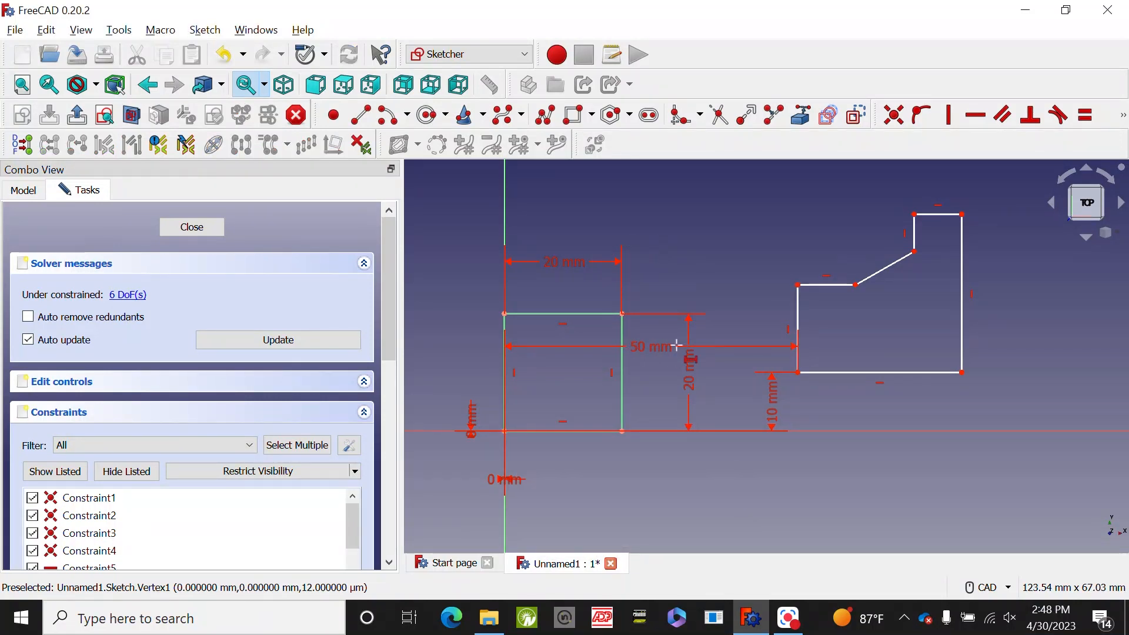
right_click(693, 255)
left_click_drag(671, 339, 660, 196)
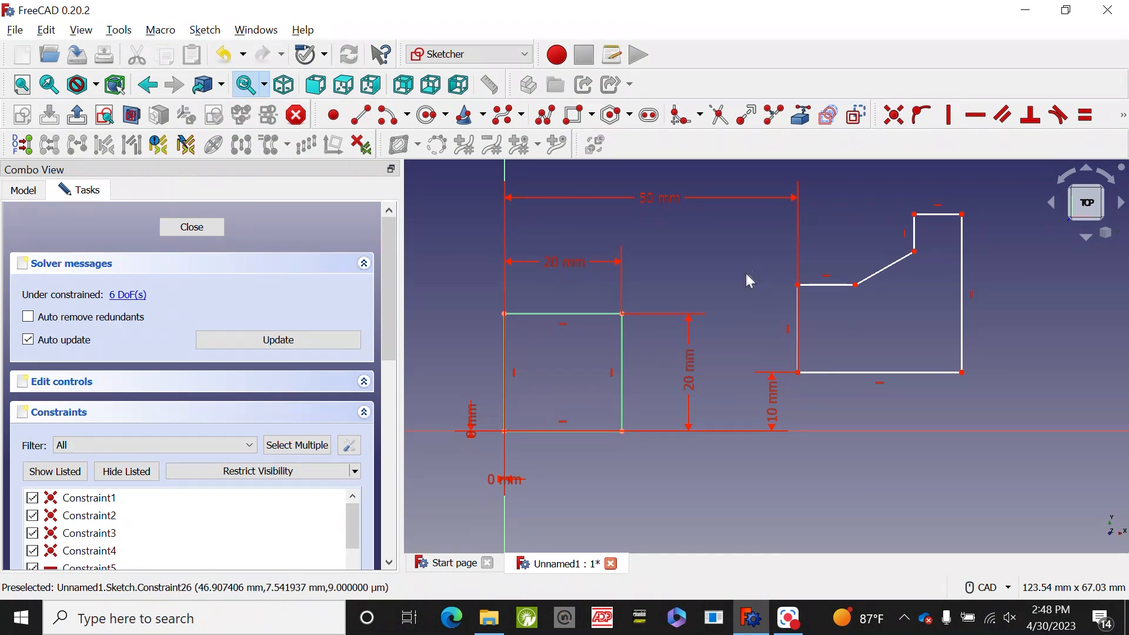
Constrain the stepped profile's short horizontal edge before the slope and short vertical edge above the slope to 10 mm each.
left_click(1123, 116)
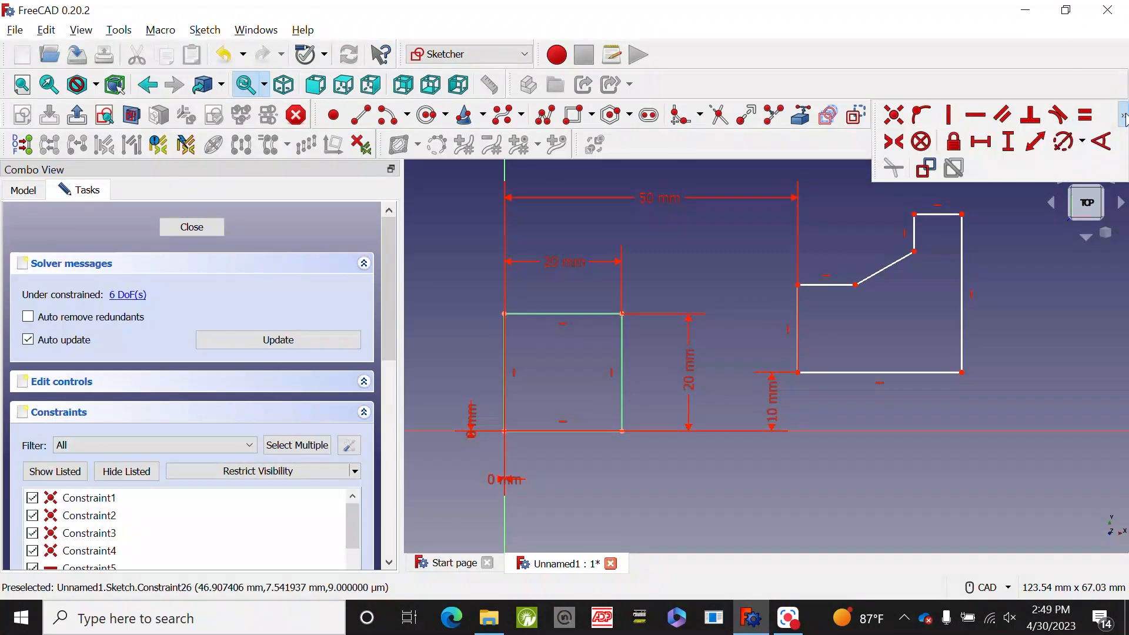
left_click(1035, 142)
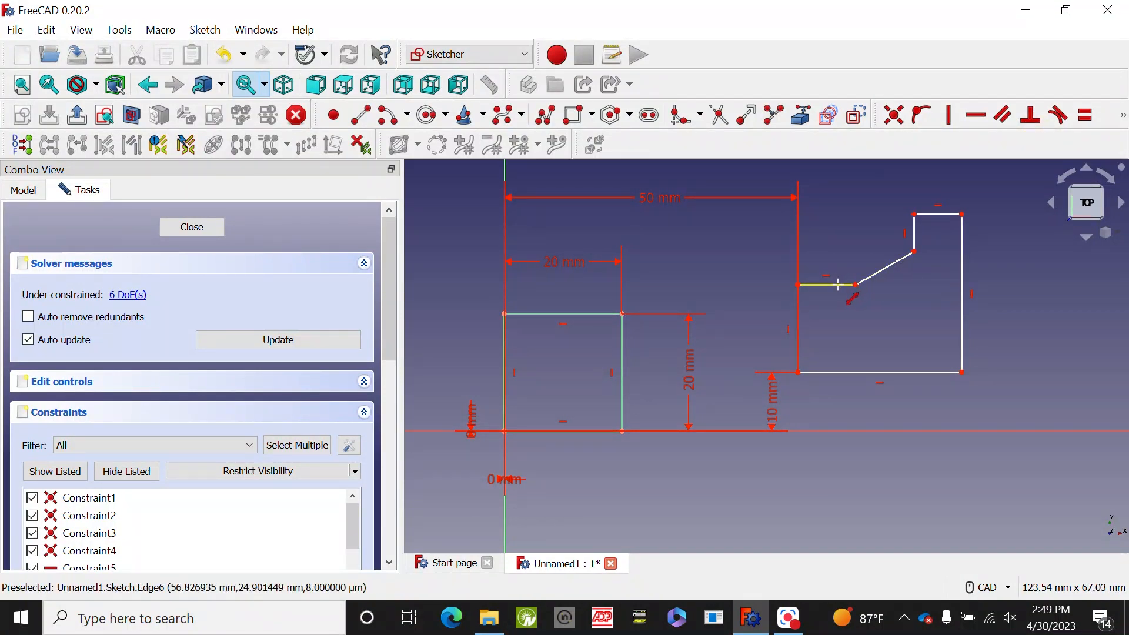
left_click(834, 284)
type("10")
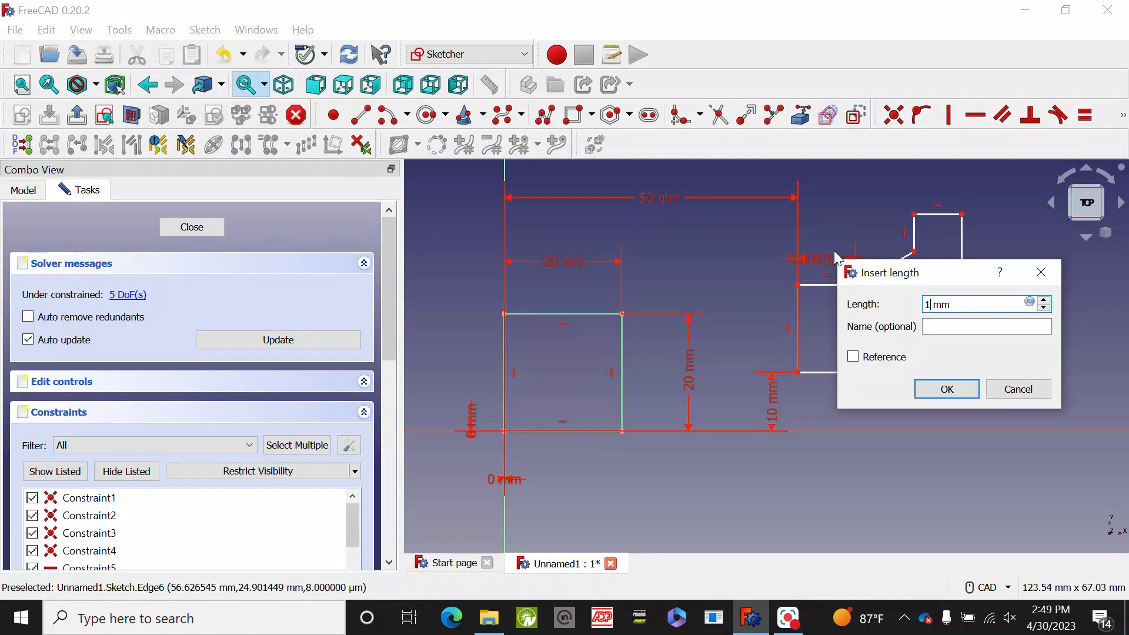
key("Return")
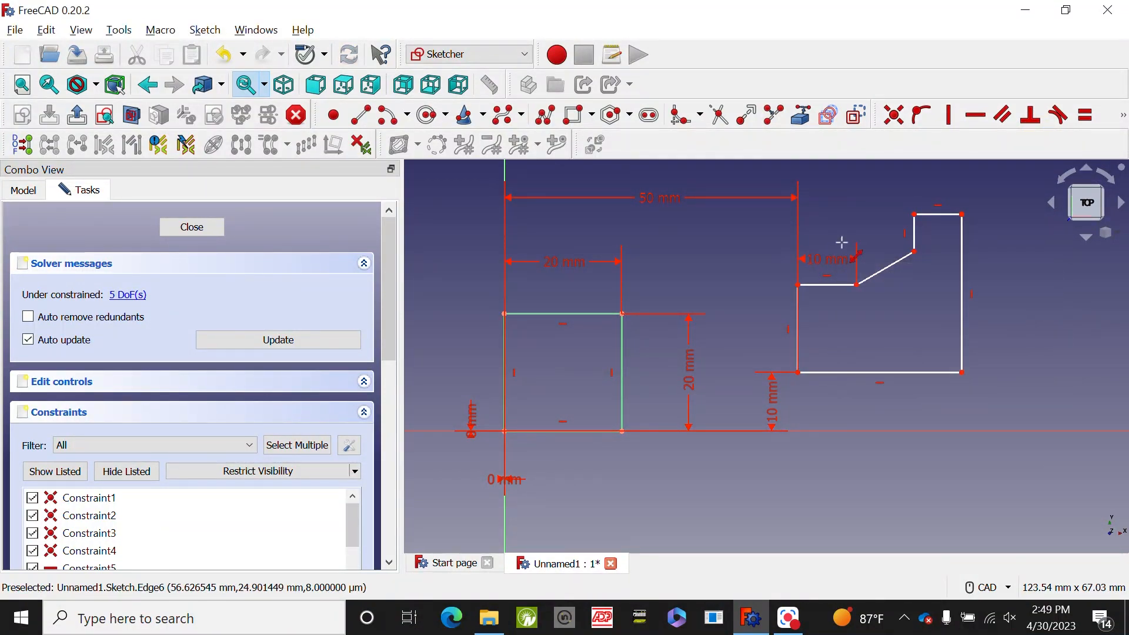
left_click(914, 235)
type("10")
key("Return")
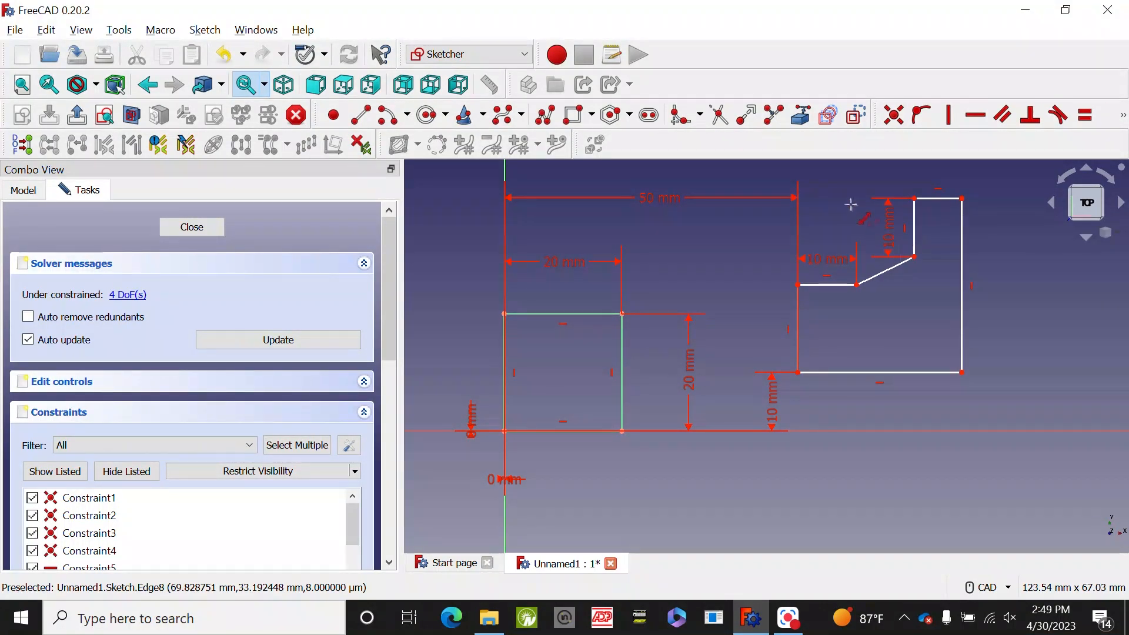
Constrain the stepped profile's top edge to 20 mm and its right vertical edge to 30 mm.
left_click(945, 198)
type("20")
key("Return")
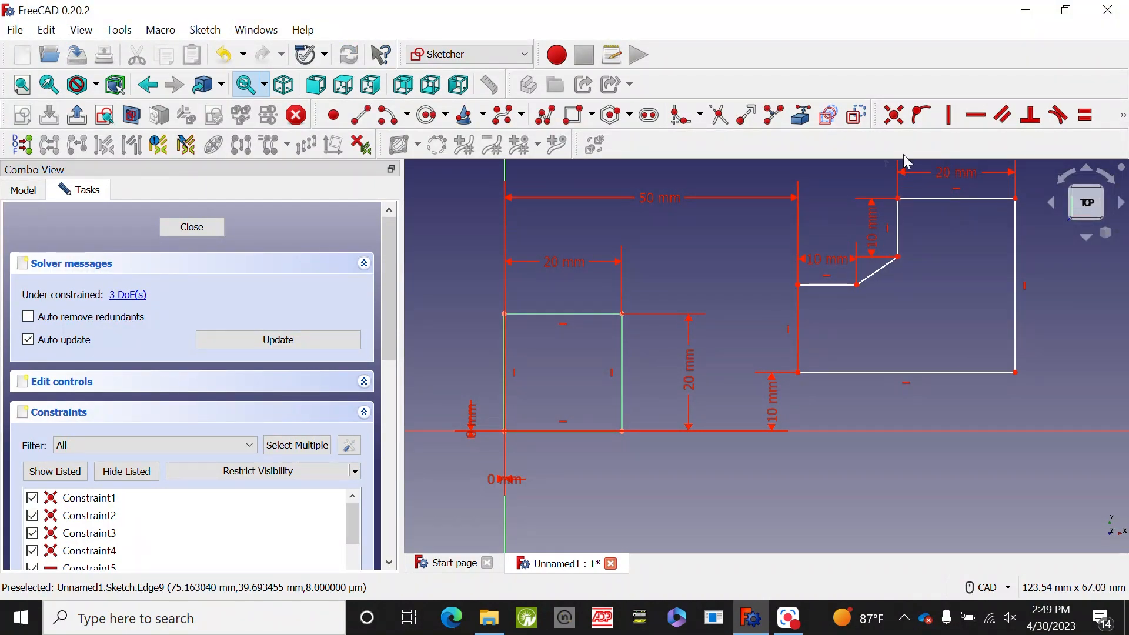
left_click(1015, 273)
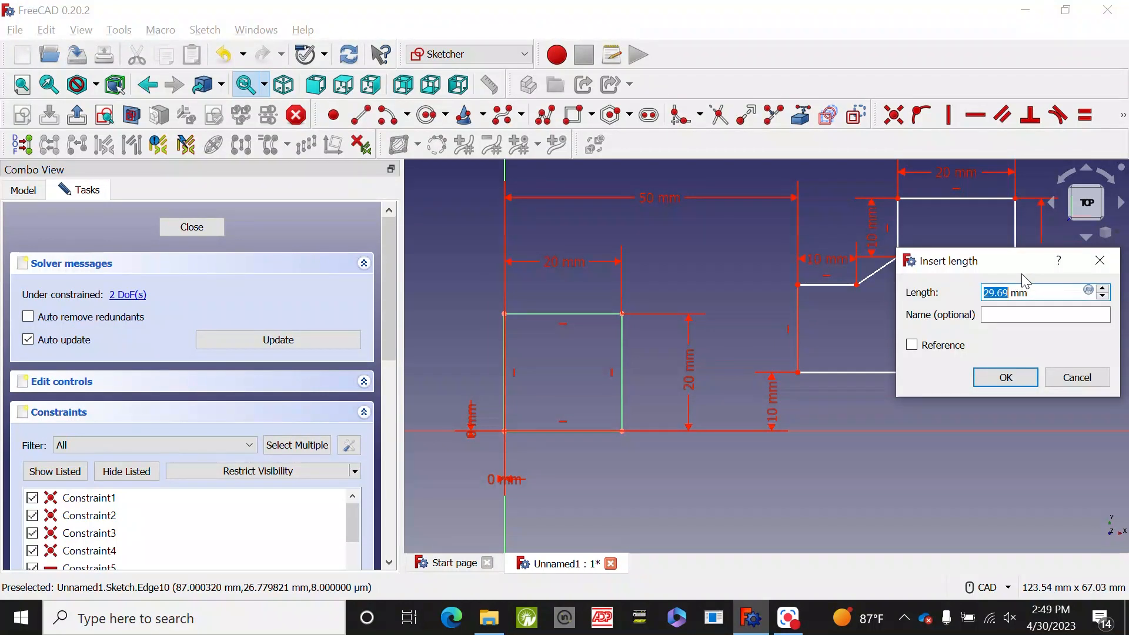
type("30")
key("Return")
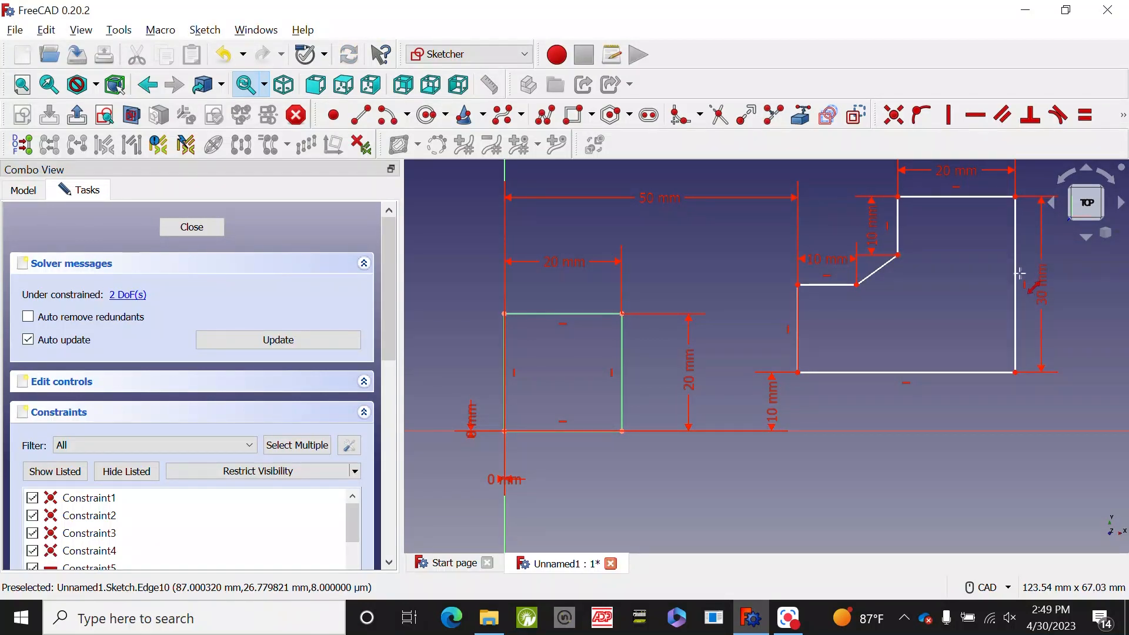
Constrain the length of the stepped profile's sloped edge to 9 mm.
scroll(798, 281, "up", 2)
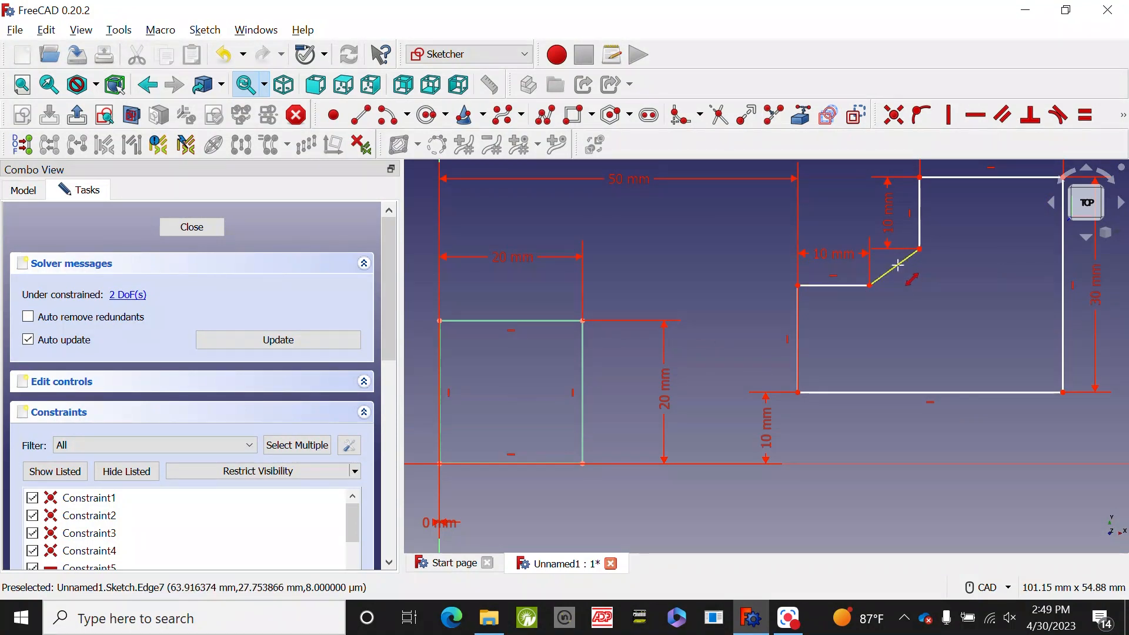
left_click(894, 263)
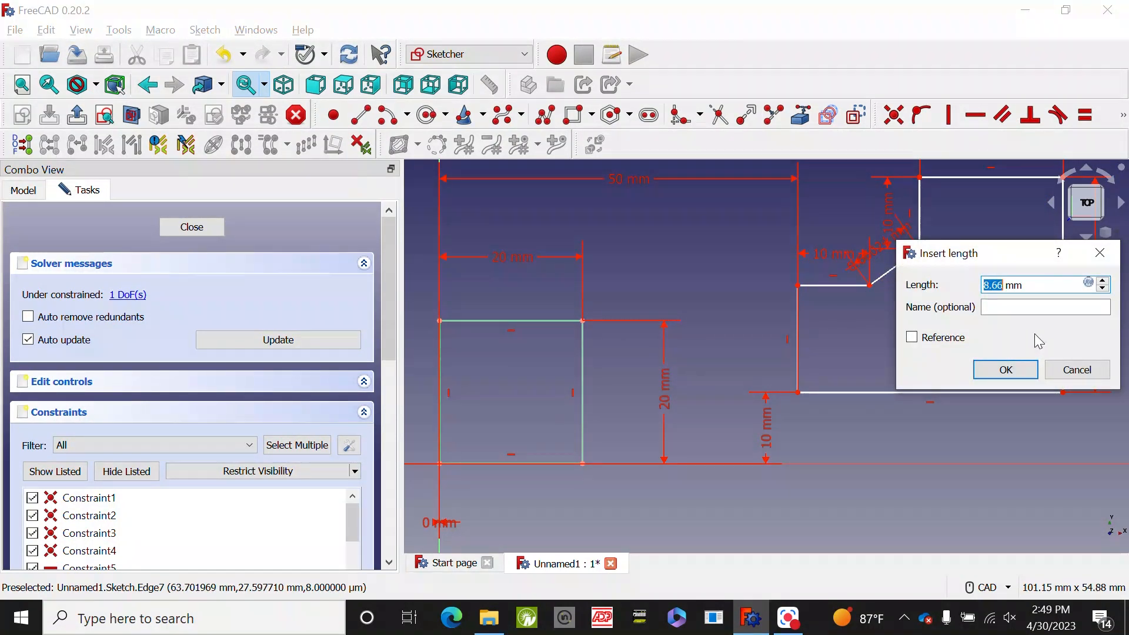
type("9")
left_click(1103, 259)
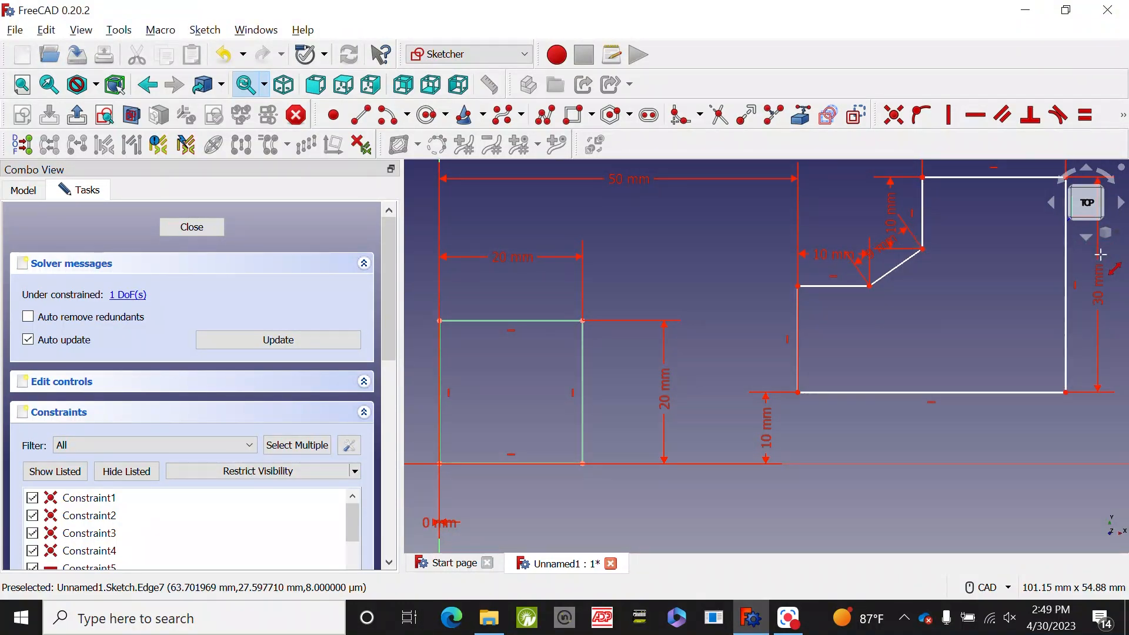
Move the short vertical edge above the slope slightly left to test the profile's remaining freedom.
scroll(805, 296, "down", 2)
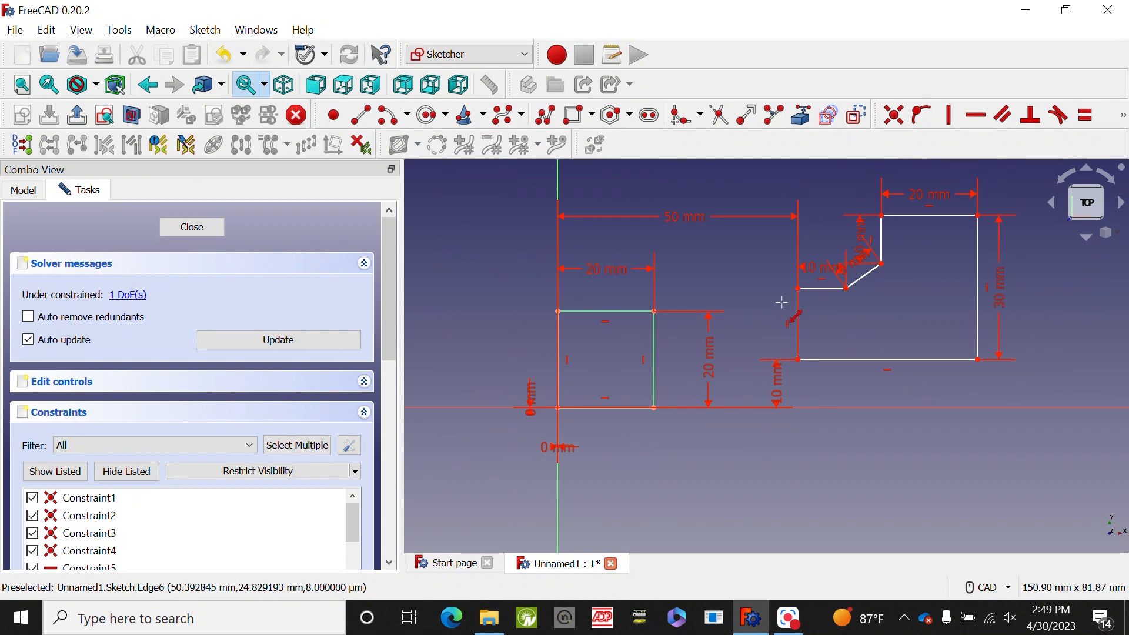
scroll(1028, 258, "up", 2)
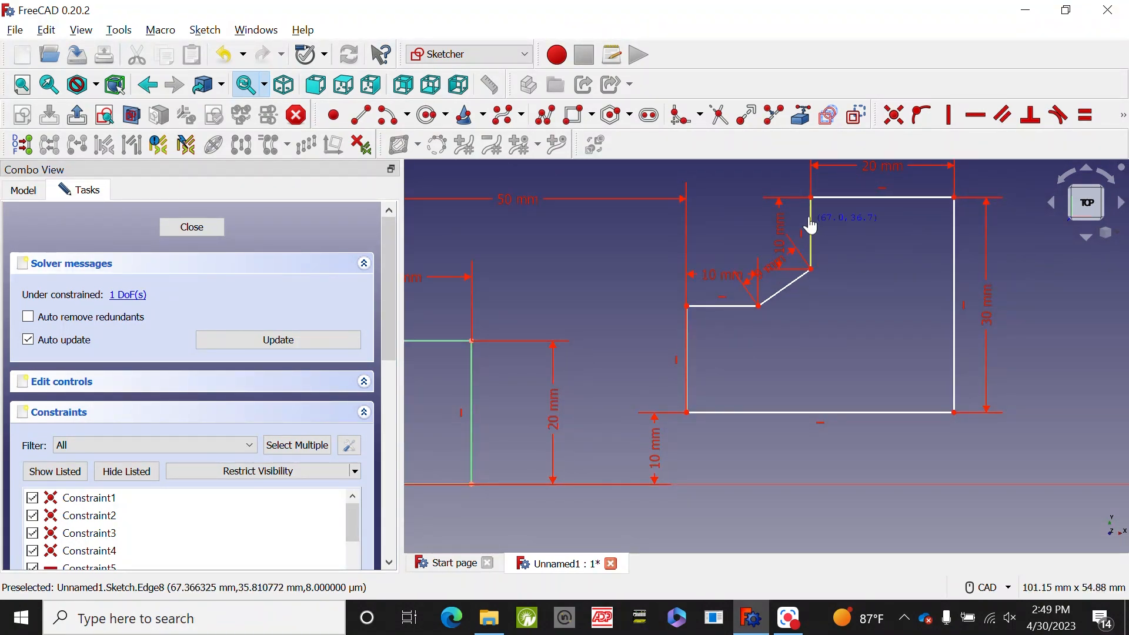
mouse_move(812, 232)
left_mouse_down()
mouse_move(823, 245)
mouse_move(820, 187)
mouse_move(806, 235)
left_mouse_up()
left_click(1005, 268)
scroll(769, 294, "up", 5)
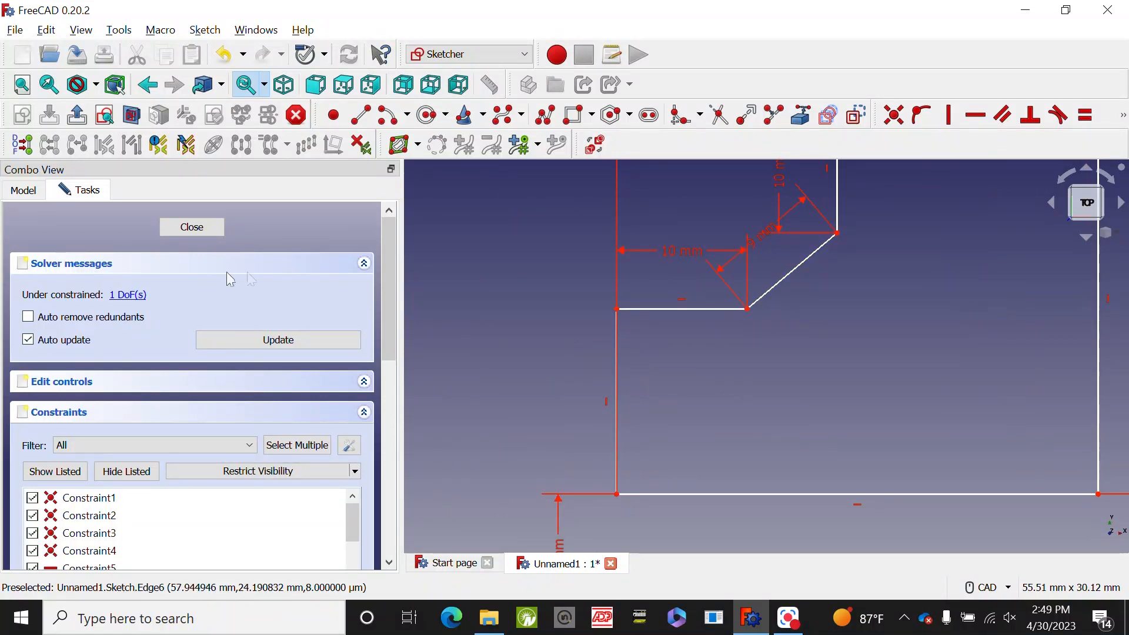
Spread out the step dimensions: the slope's 9 mm farther outward, the vertical 10 mm inside the profile, and the horizontal 10 mm below its edge.
scroll(671, 335, "down", 2)
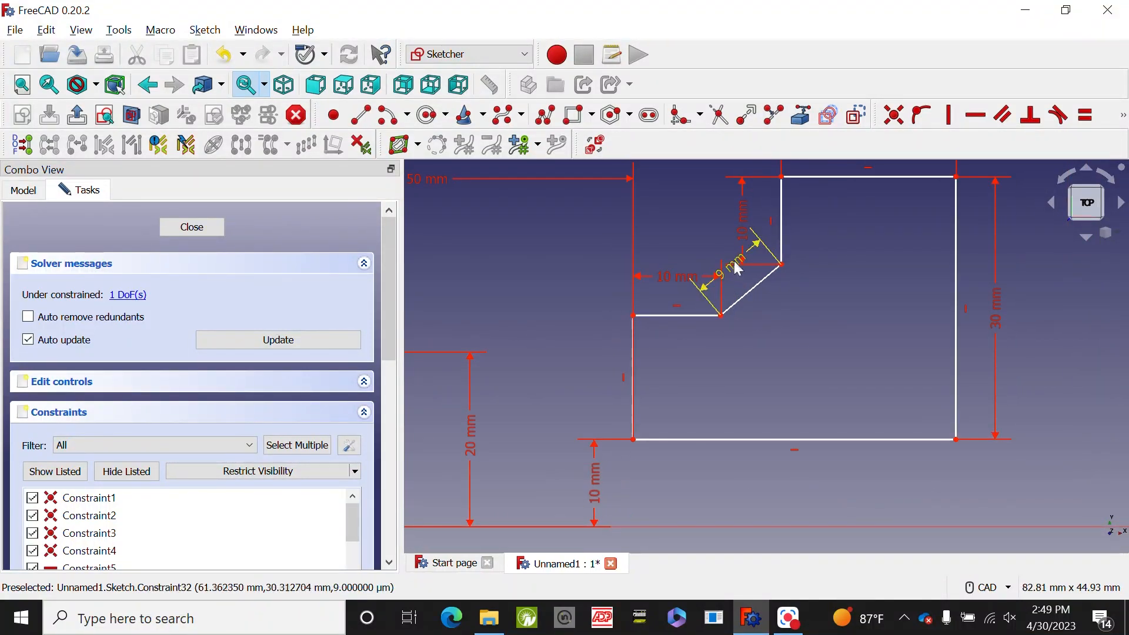
left_click_drag(732, 264, 710, 232)
scroll(794, 282, "down", 4)
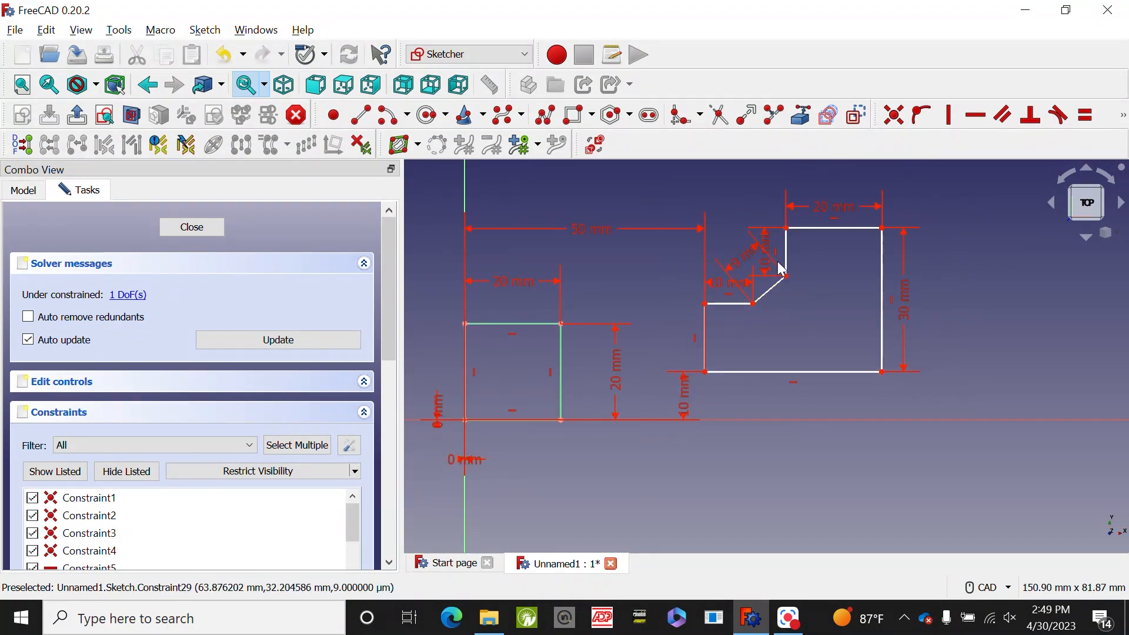
left_click_drag(767, 261, 826, 264)
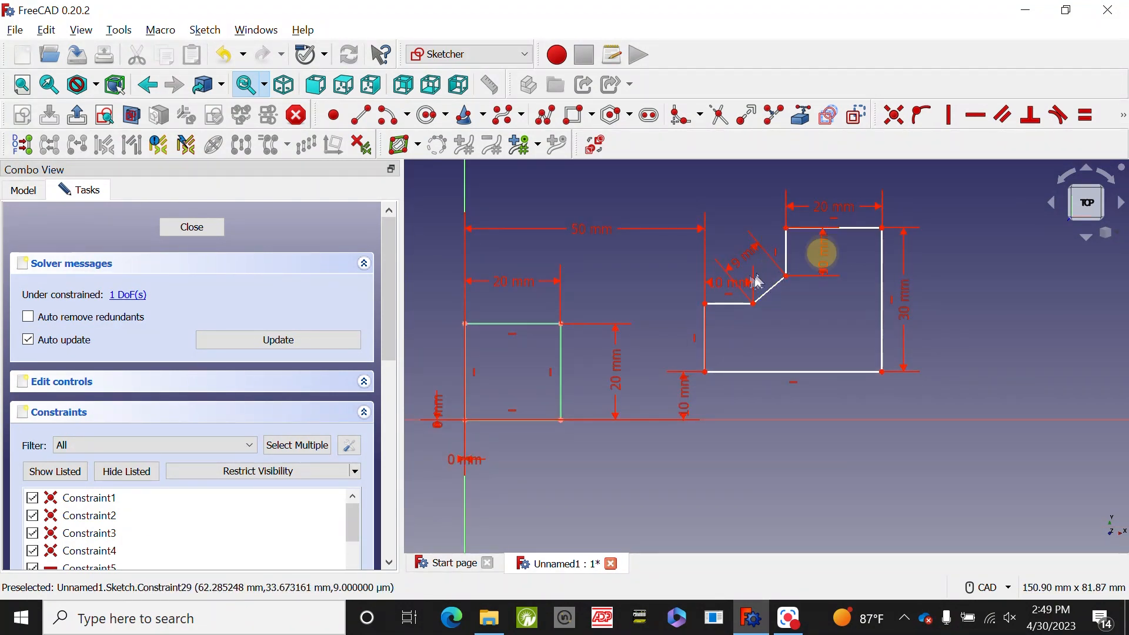
left_click_drag(731, 282, 788, 335)
left_click_drag(824, 259, 821, 310)
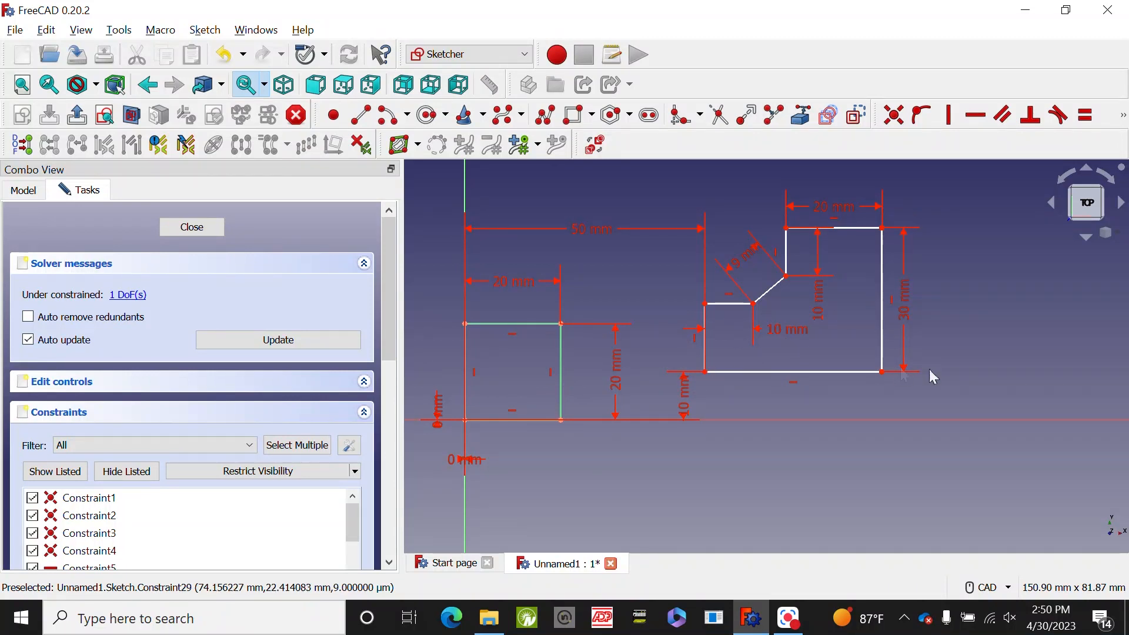
scroll(1025, 429, "down", 1)
scroll(822, 479, "up", 1)
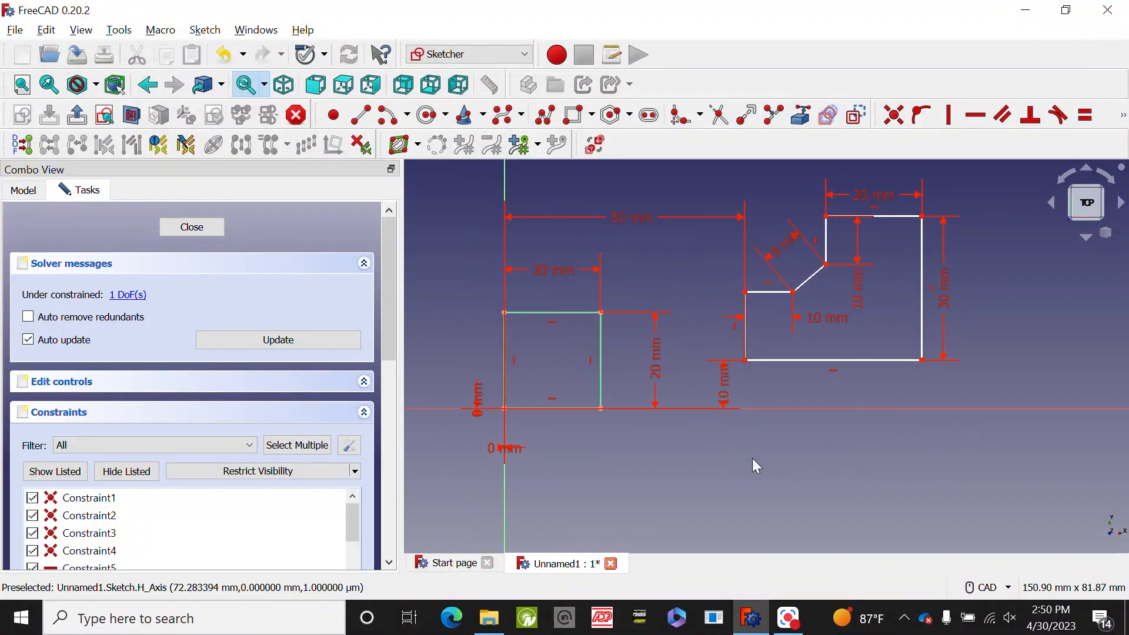